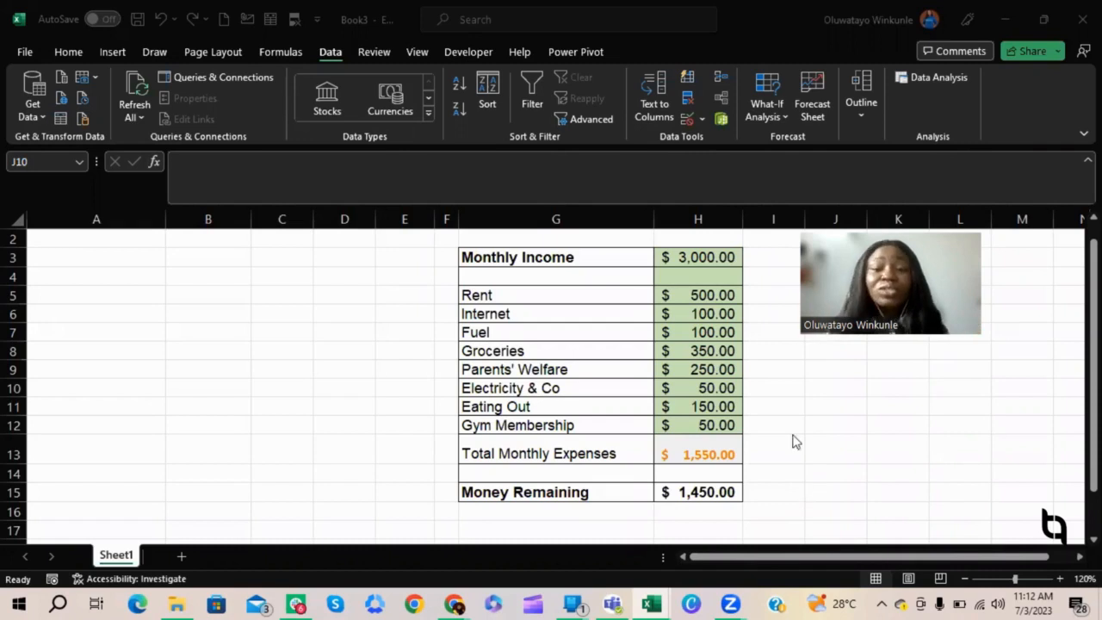
- Open the What-If Analysis Scenario Manager with the Money Remaining amount in H15 selected
click(728, 254)
click(728, 254)
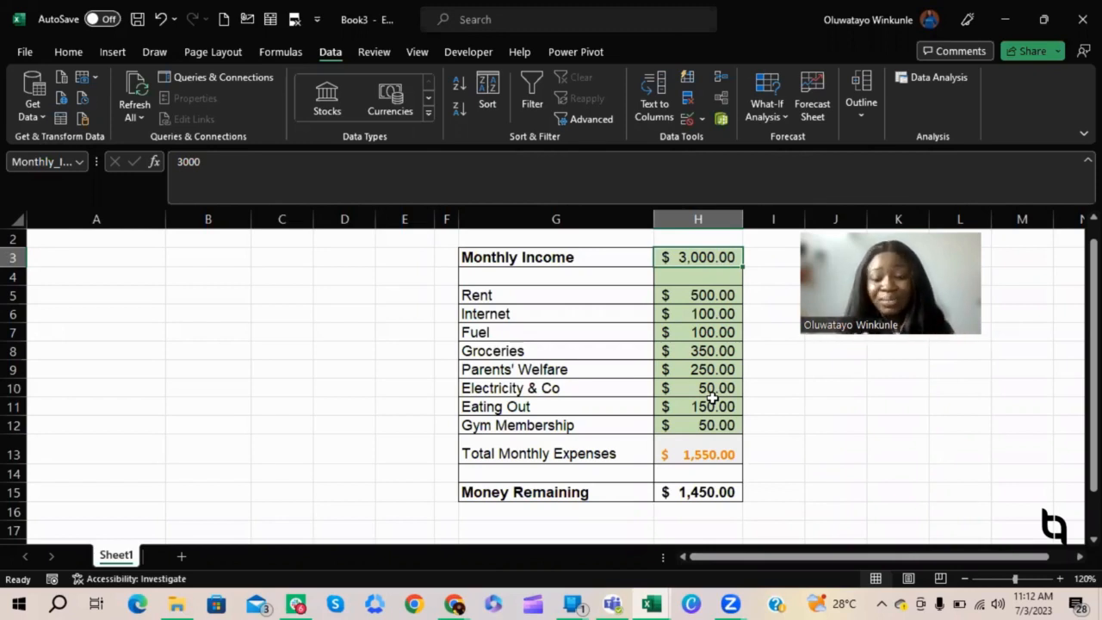
click(702, 493)
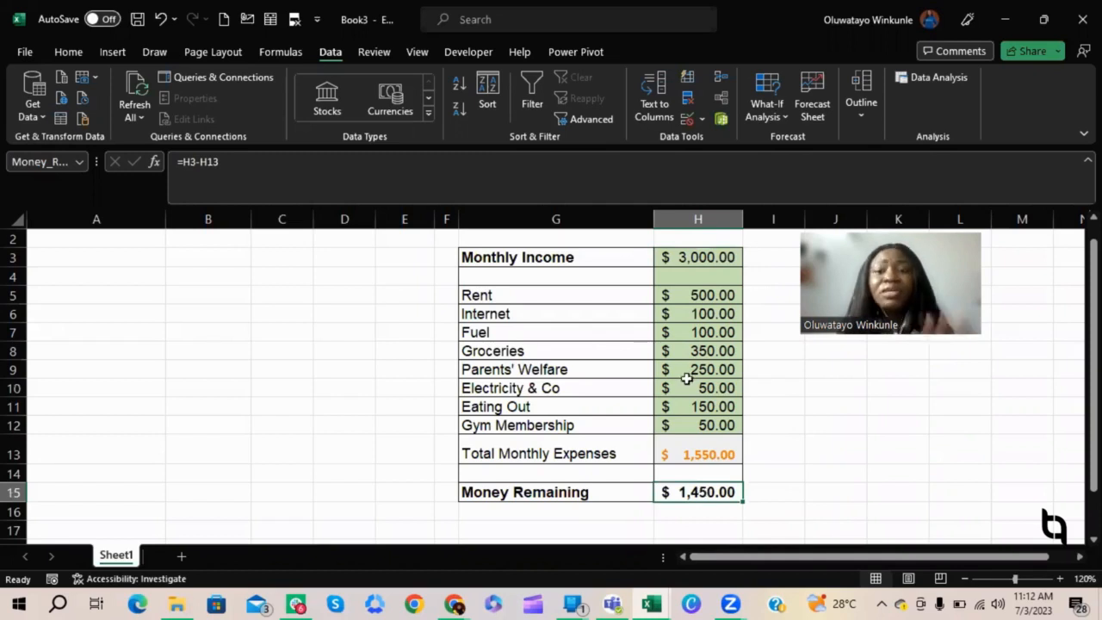
click(777, 112)
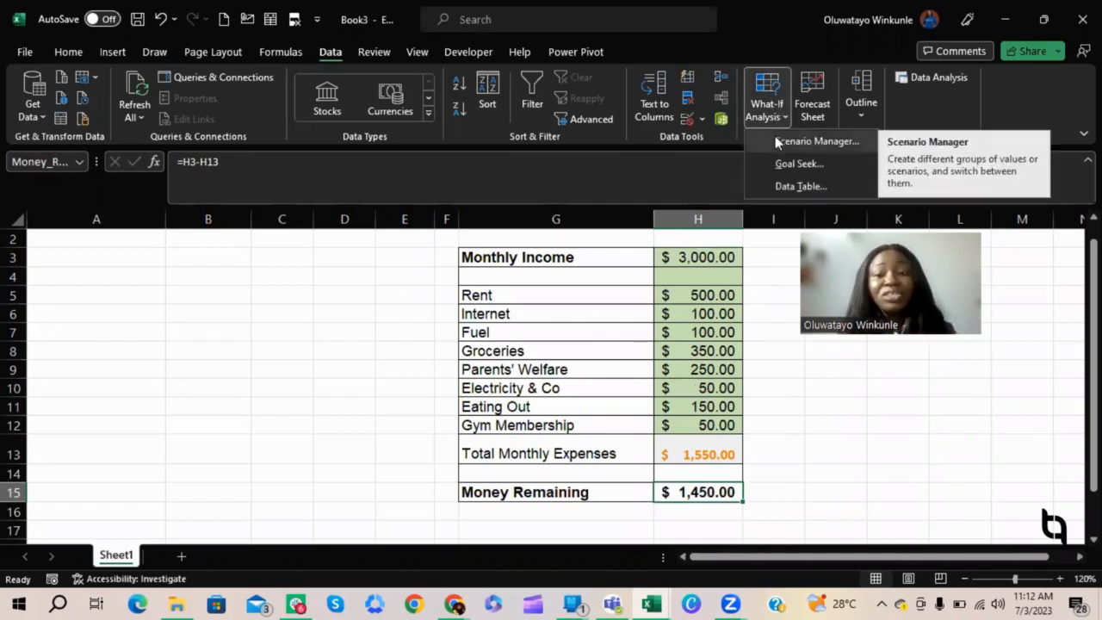
click(329, 55)
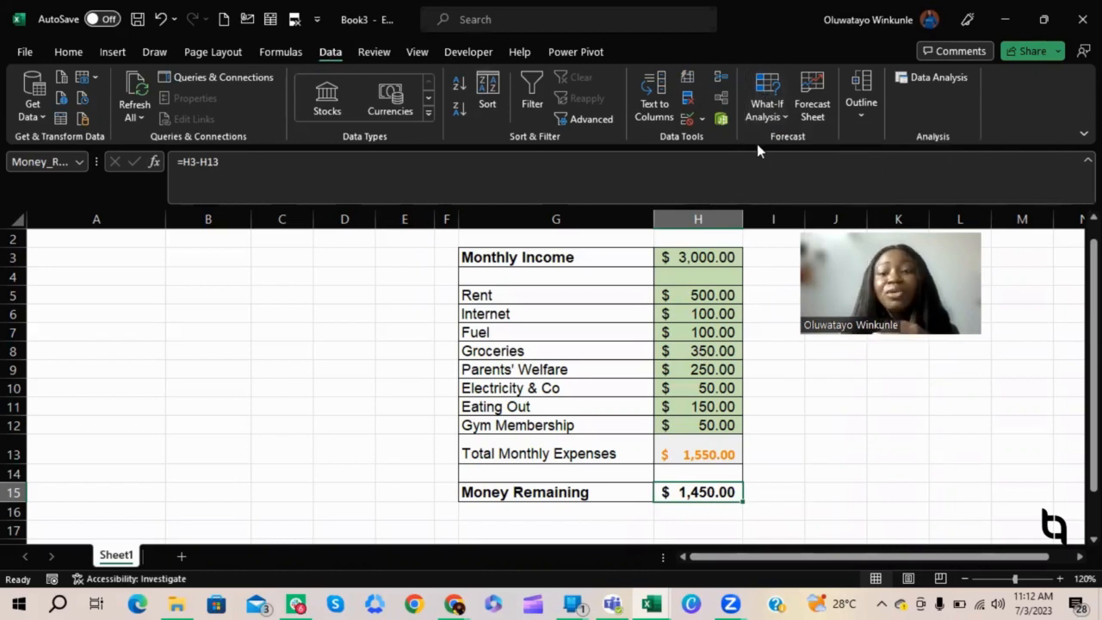
click(765, 107)
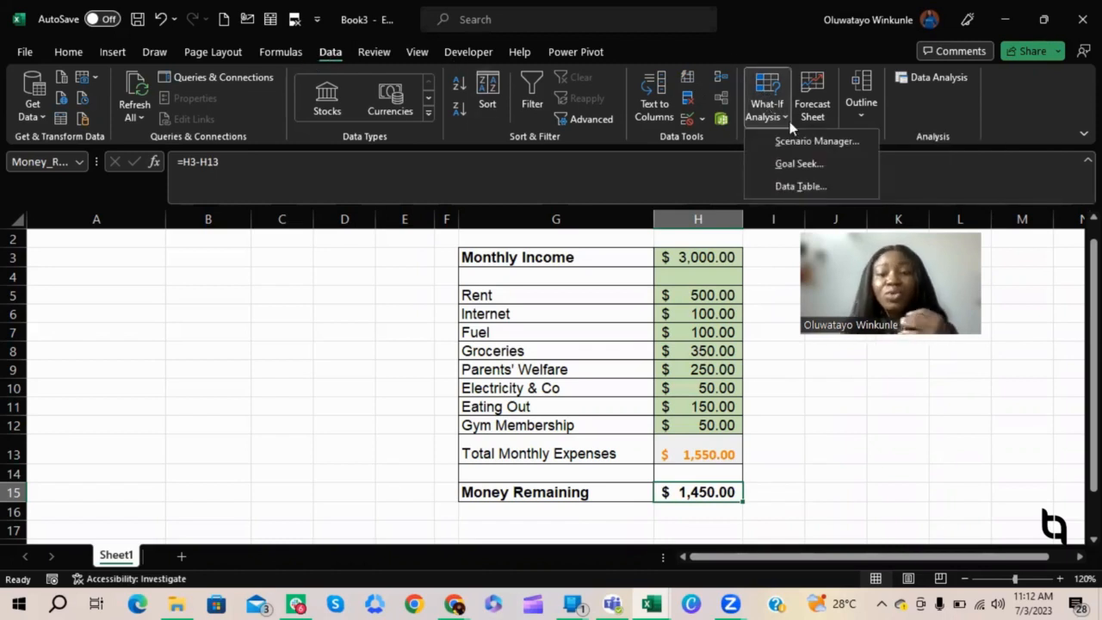
click(810, 142)
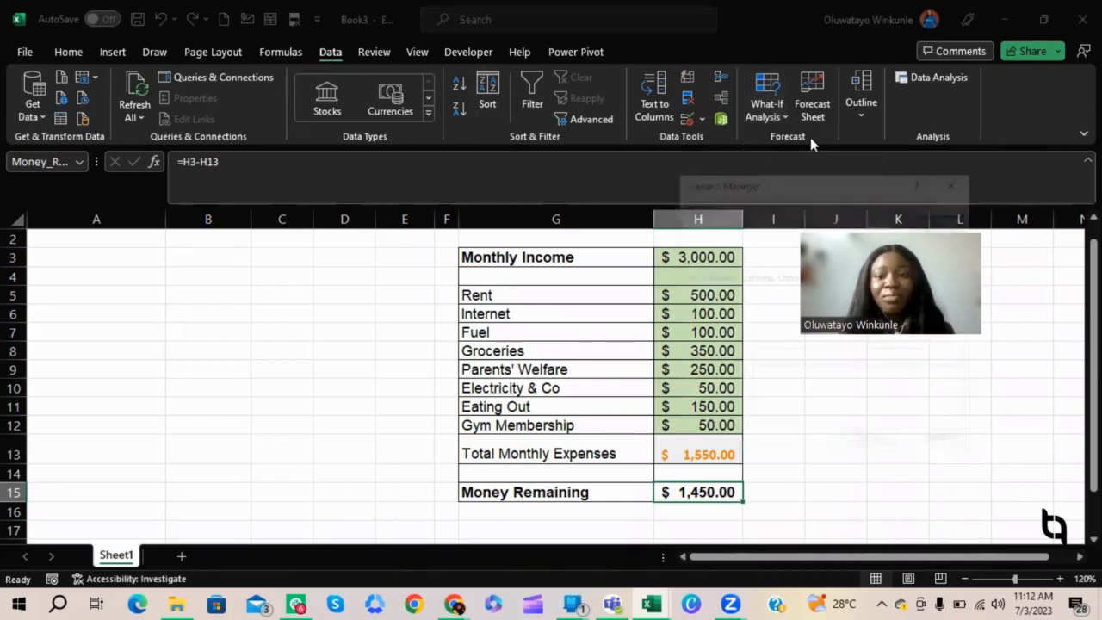
drag(741, 172, 508, 156)
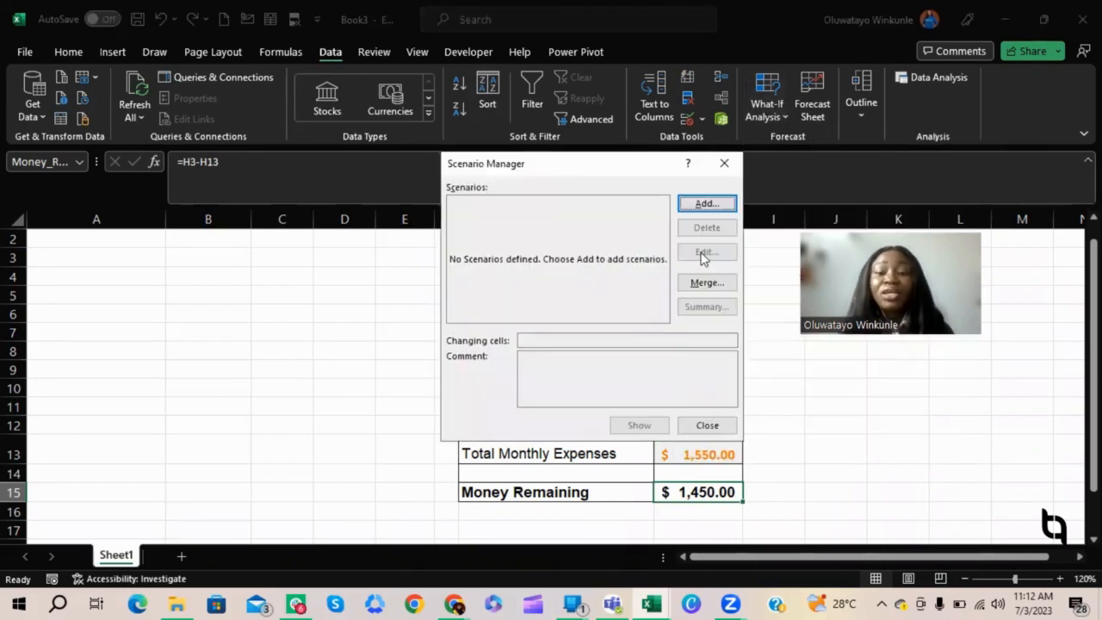
- Start a new scenario and name it Promotion
click(707, 204)
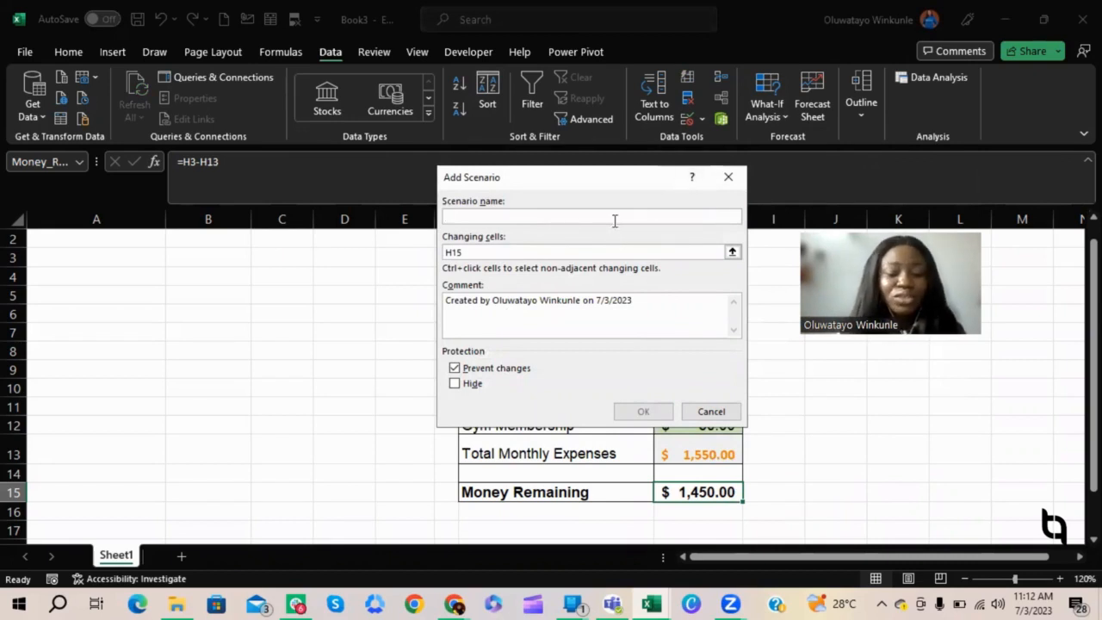
text(Promo)
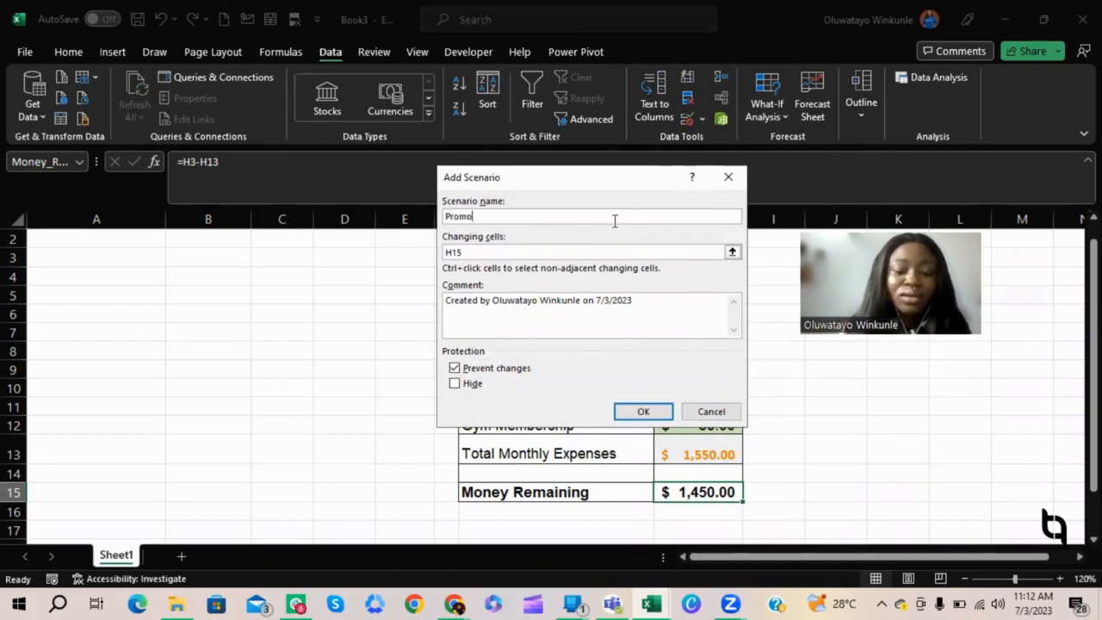
text(tion)
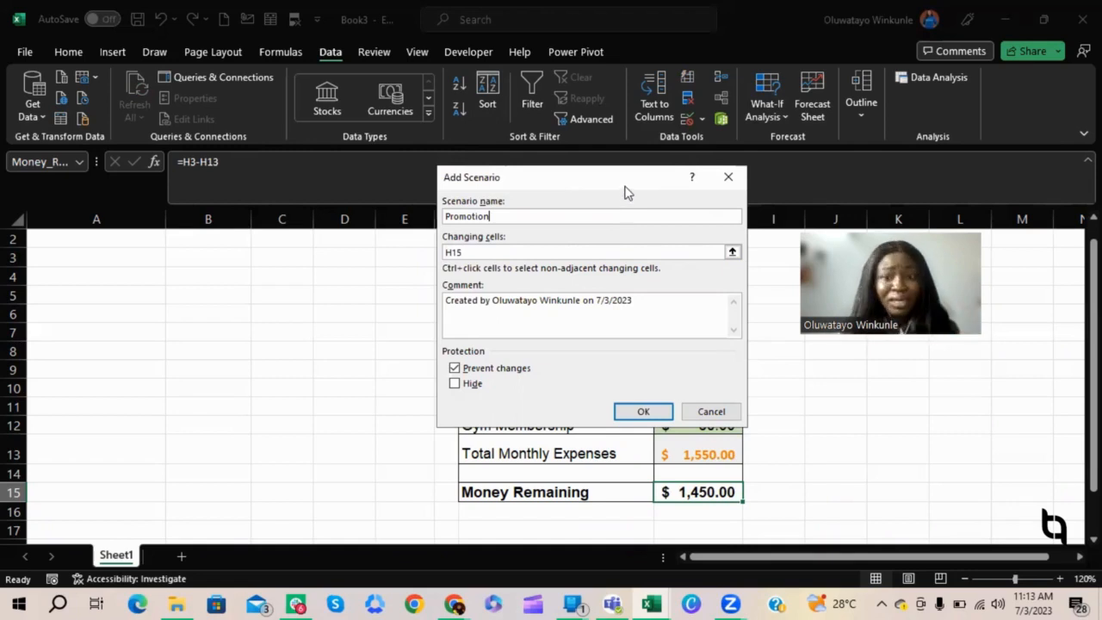
- Set the Promotion scenario's changing cells to the monthly income in H3 and the expenses in H5:H12
drag(626, 193, 660, 227)
drag(551, 211, 787, 215)
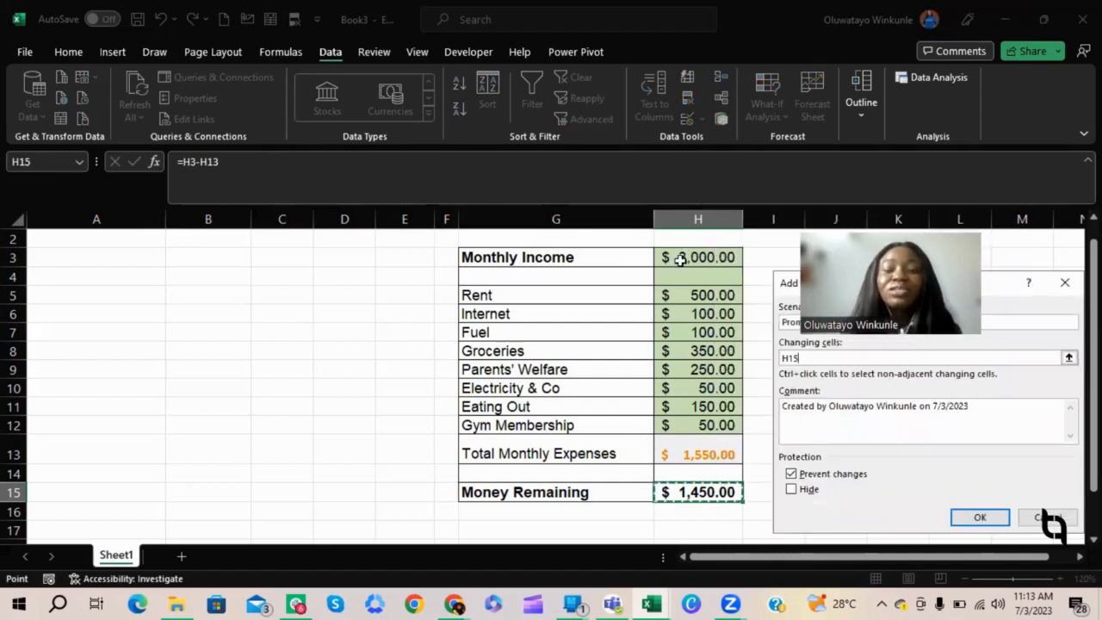
click(681, 259)
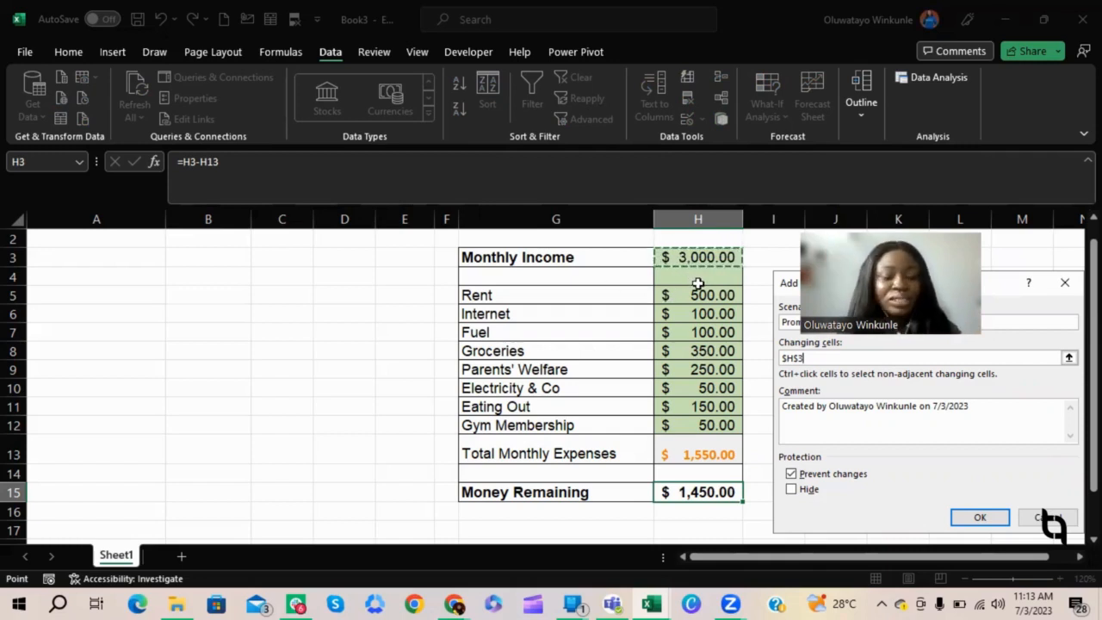
drag(695, 295, 708, 425)
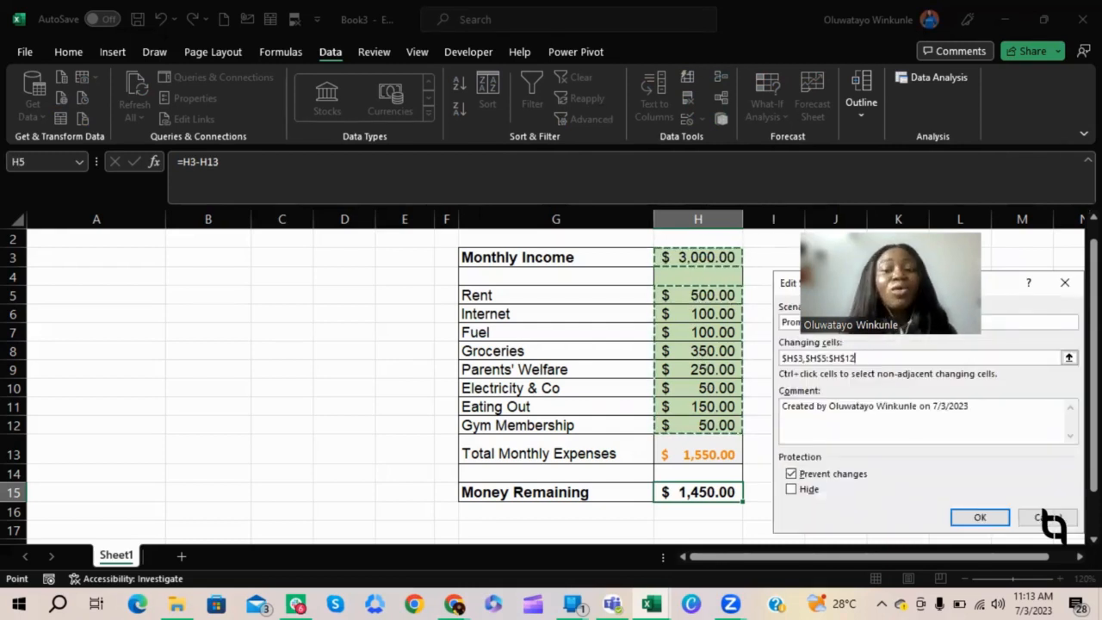
drag(924, 285, 732, 226)
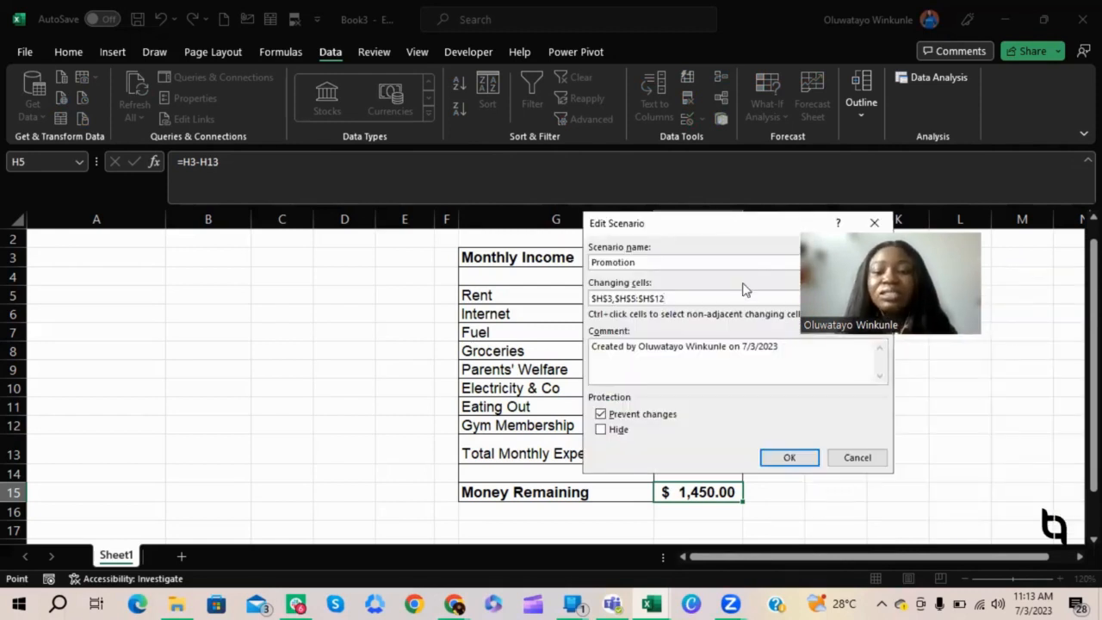
click(790, 456)
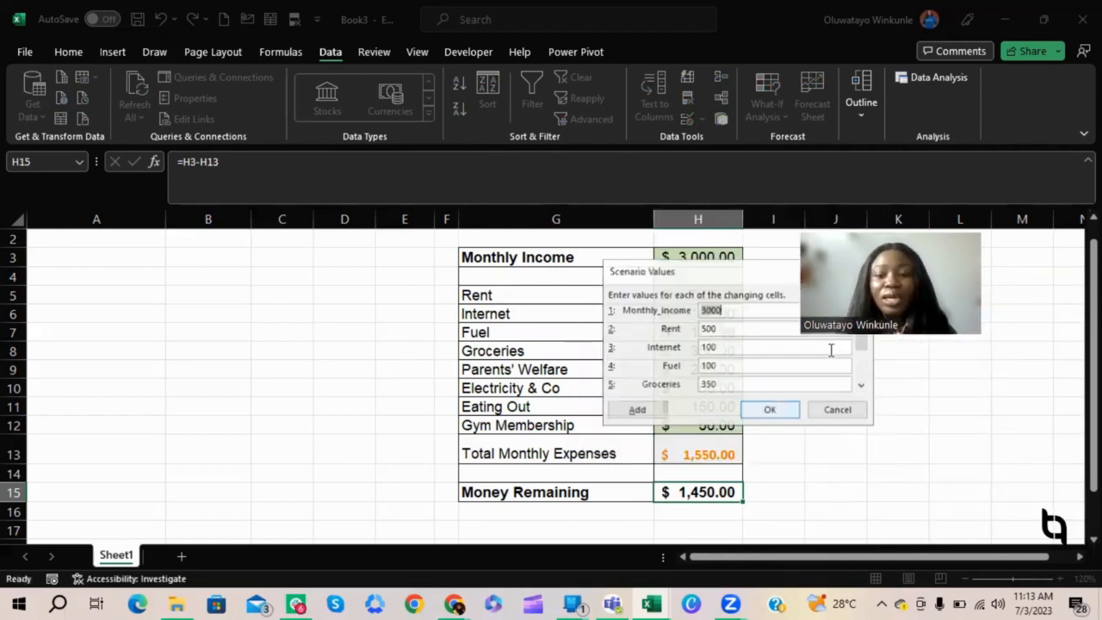
- Set the Promotion scenario values to 3500 for Monthly_Income, 150 for Fuel and 300 for Groceries
drag(696, 272, 563, 236)
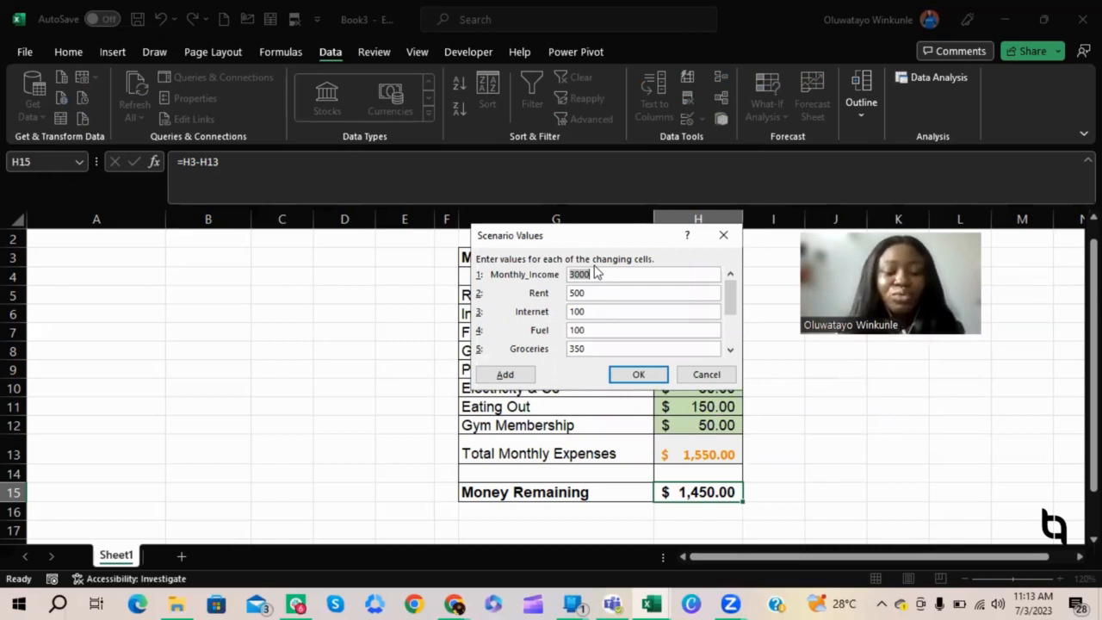
text(3500)
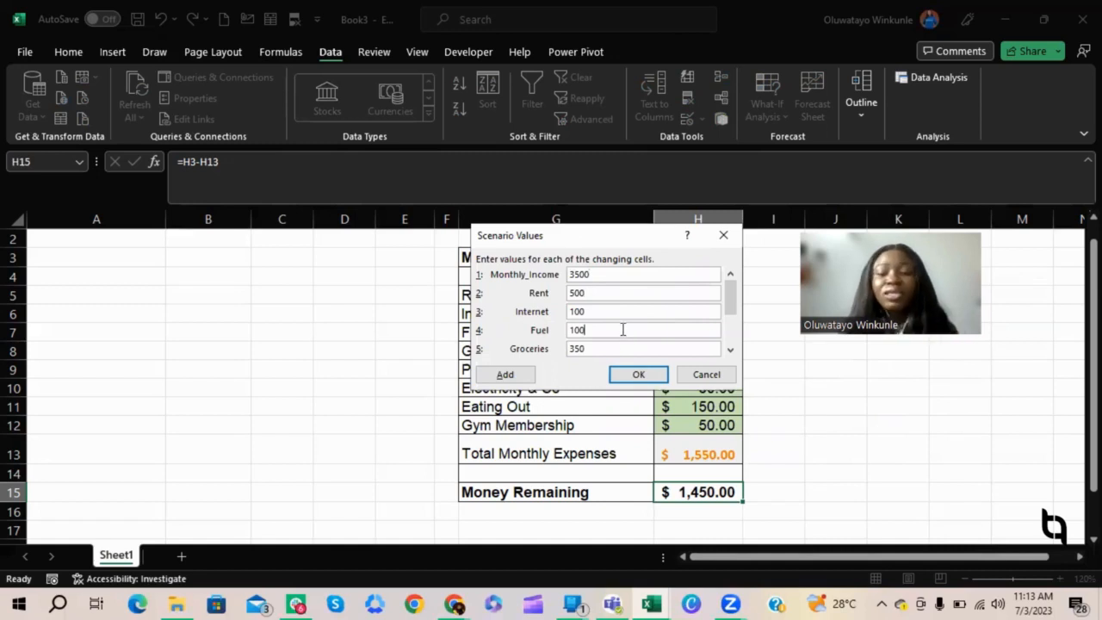
key(BackSpace)
key(BackSpace)
text(50)
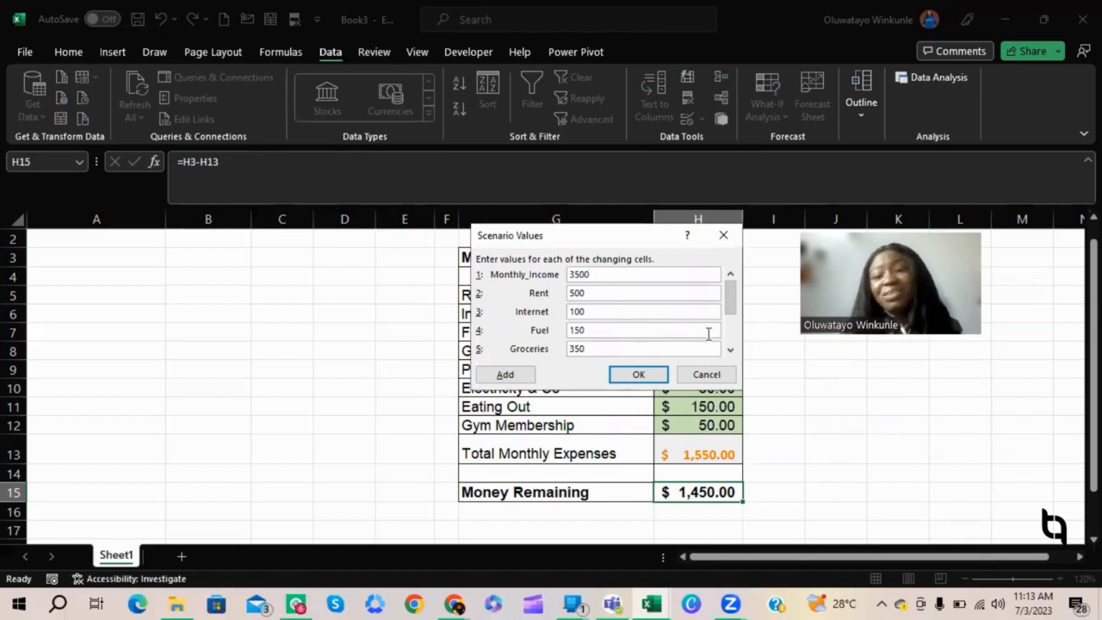
key(BackSpace)
key(BackSpace)
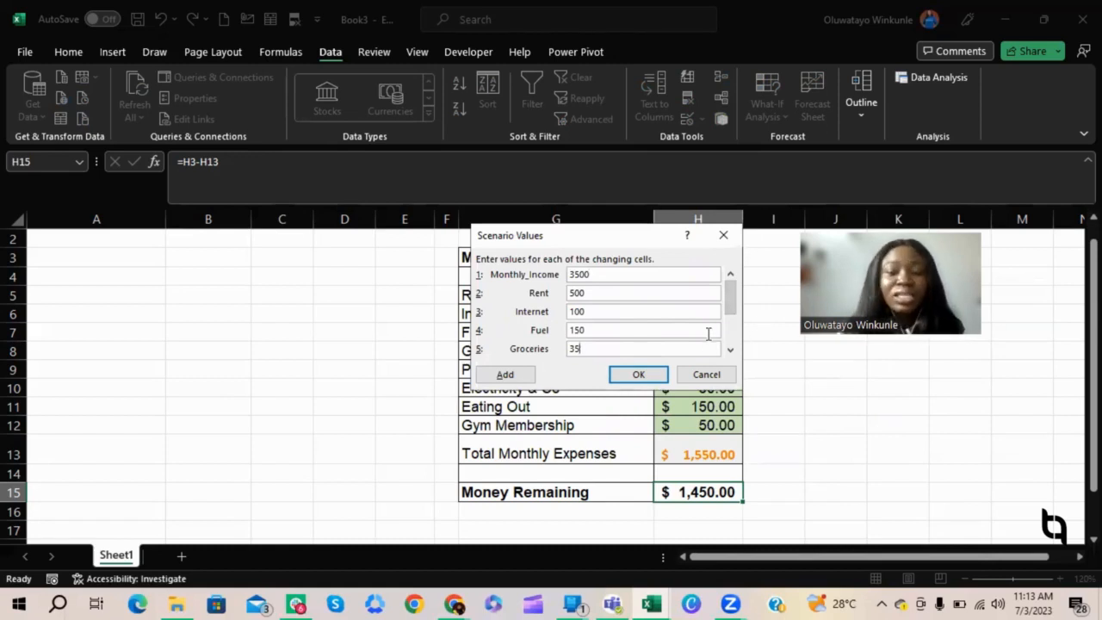
text(00)
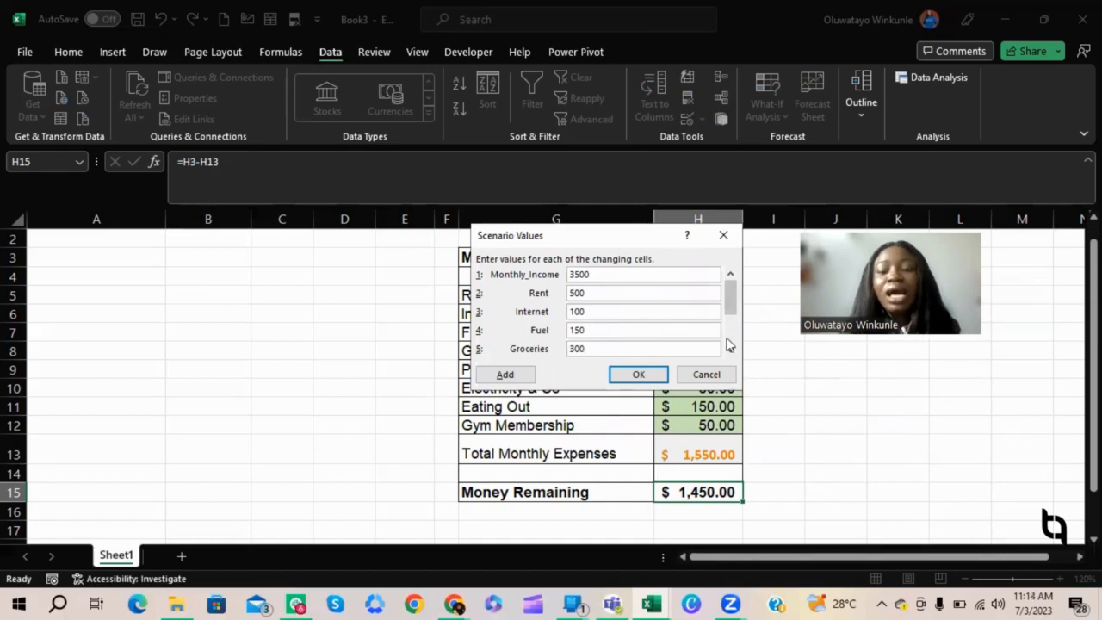
- Set the Parents' Welfare value of the Promotion scenario to 300
key(Tab)
key(Tab)
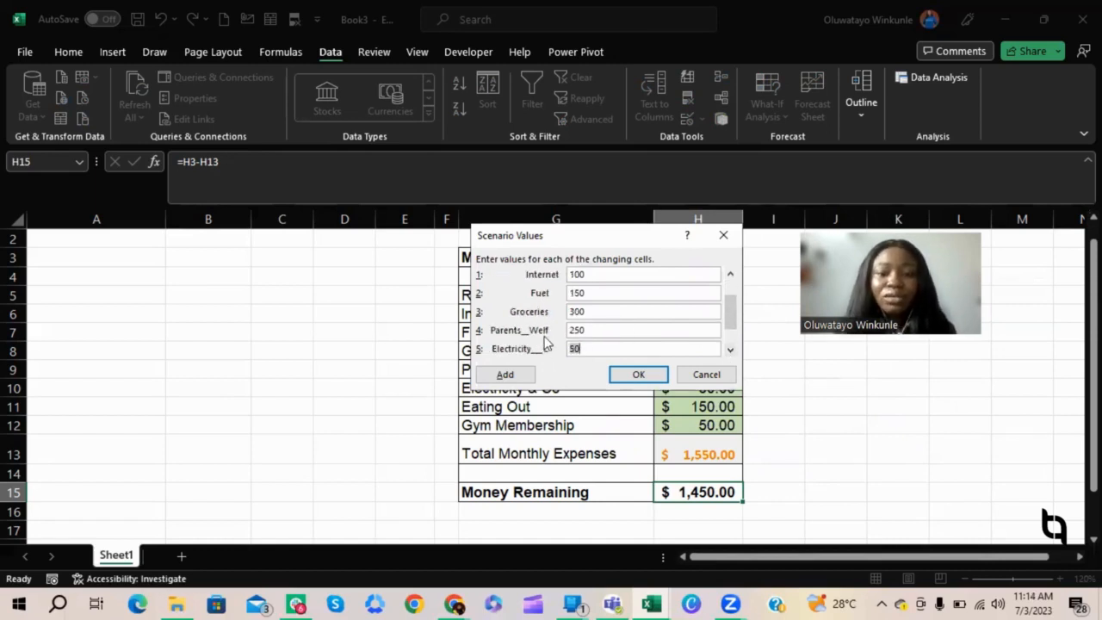
click(600, 332)
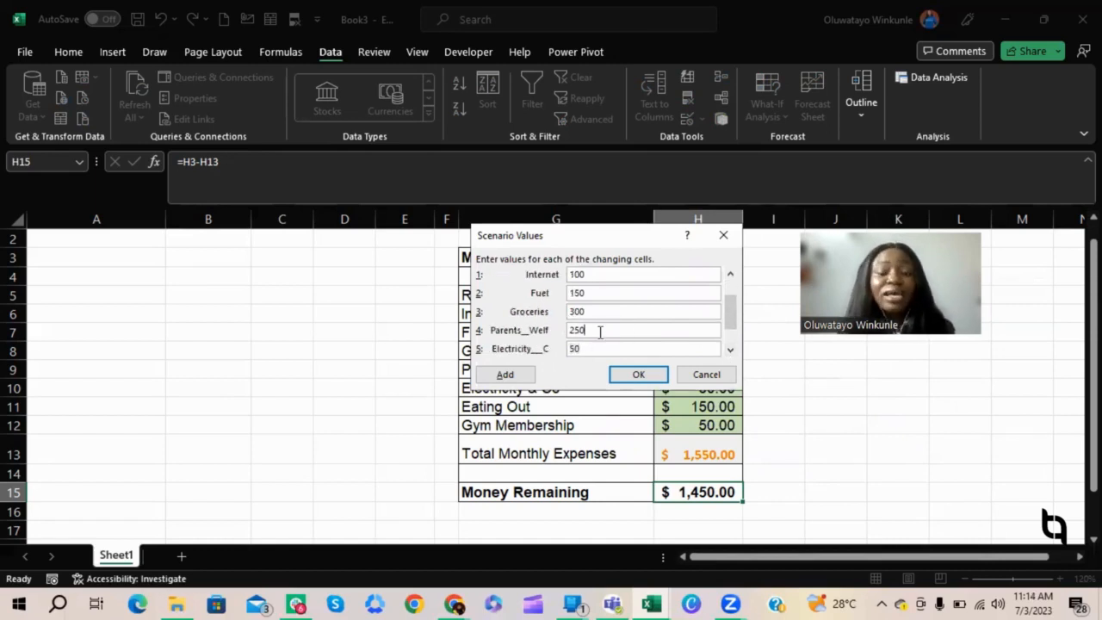
key(BackSpace)
key(BackSpace)
key(BackSpace)
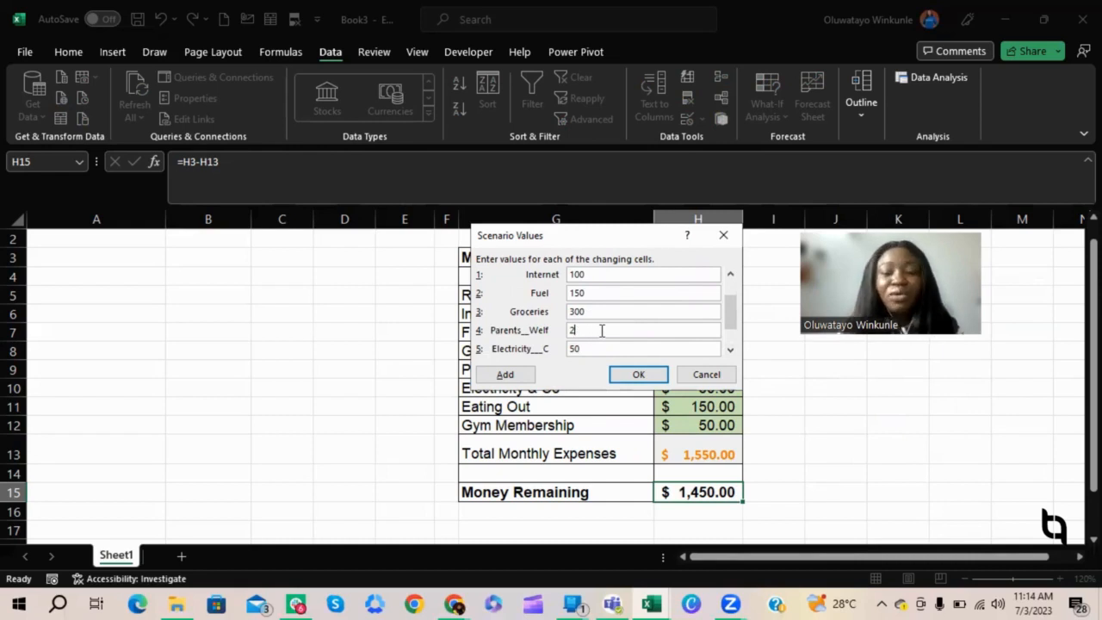
text(300)
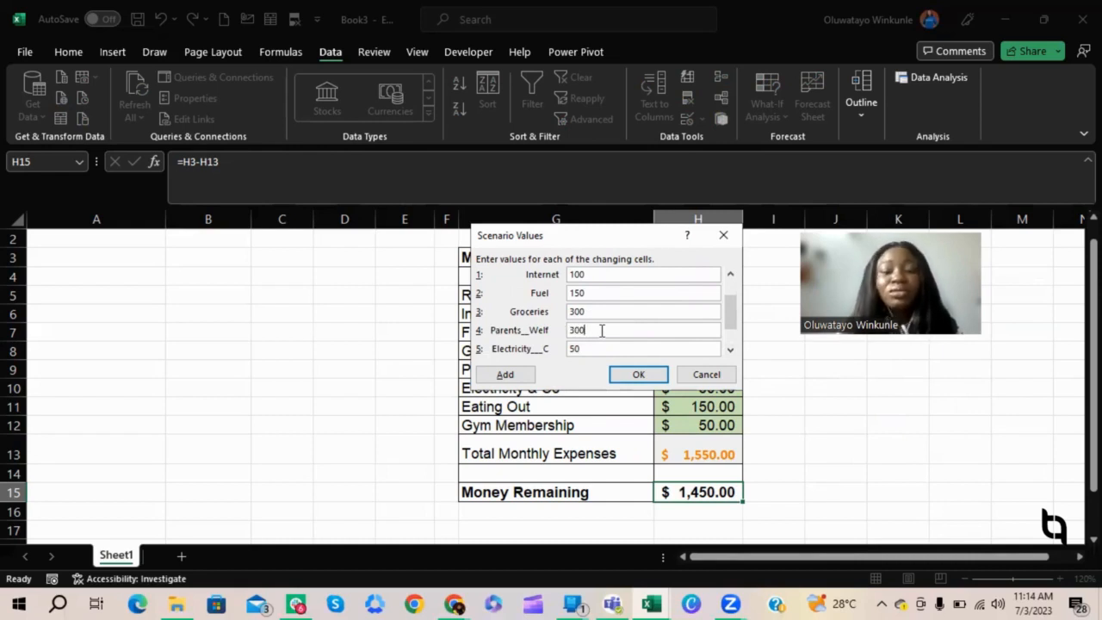
- Set the Eating_Out value to 250 and save the Promotion scenario
click(731, 351)
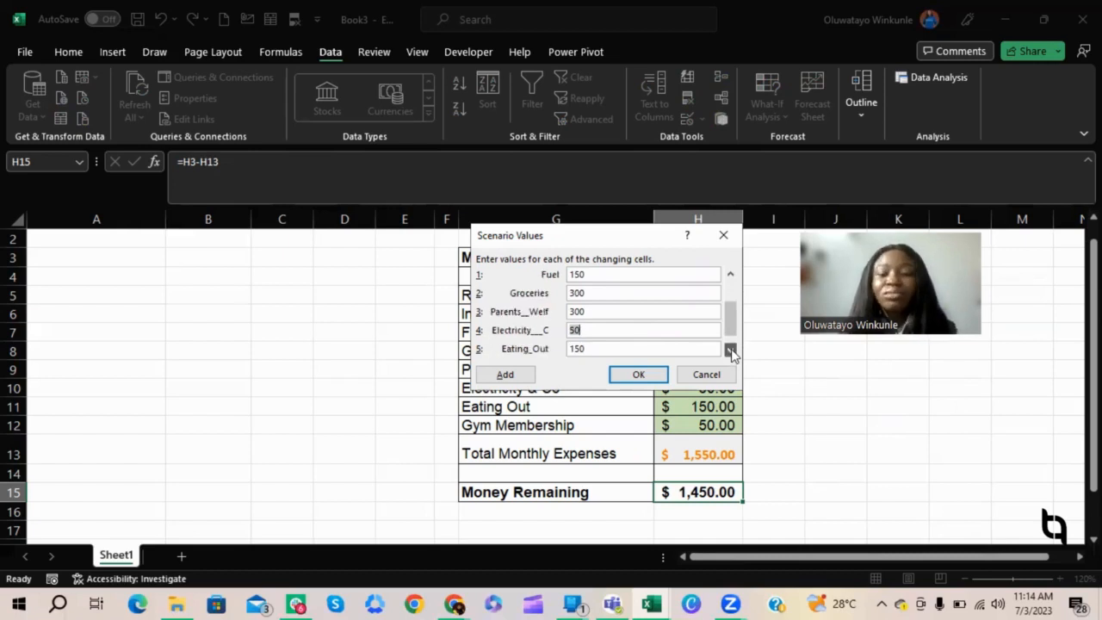
click(603, 344)
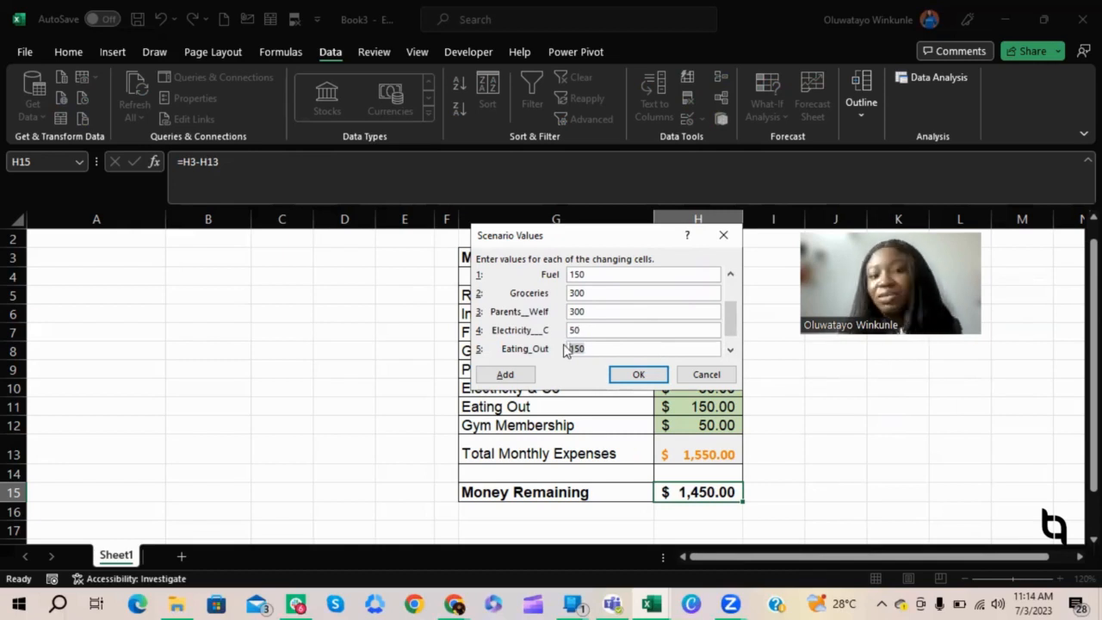
text(250)
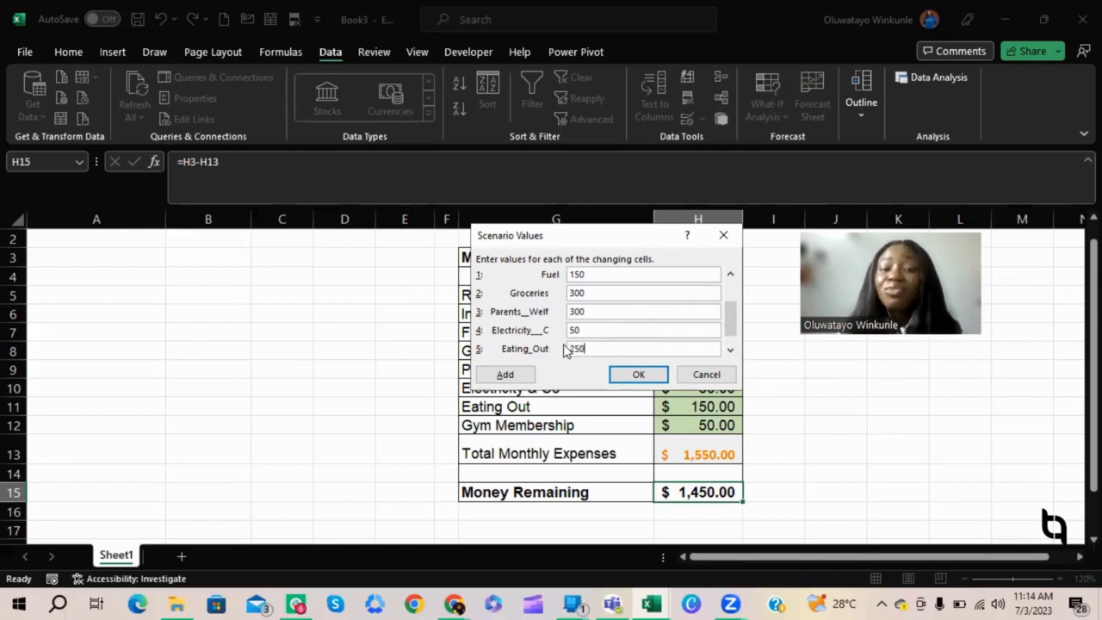
click(730, 351)
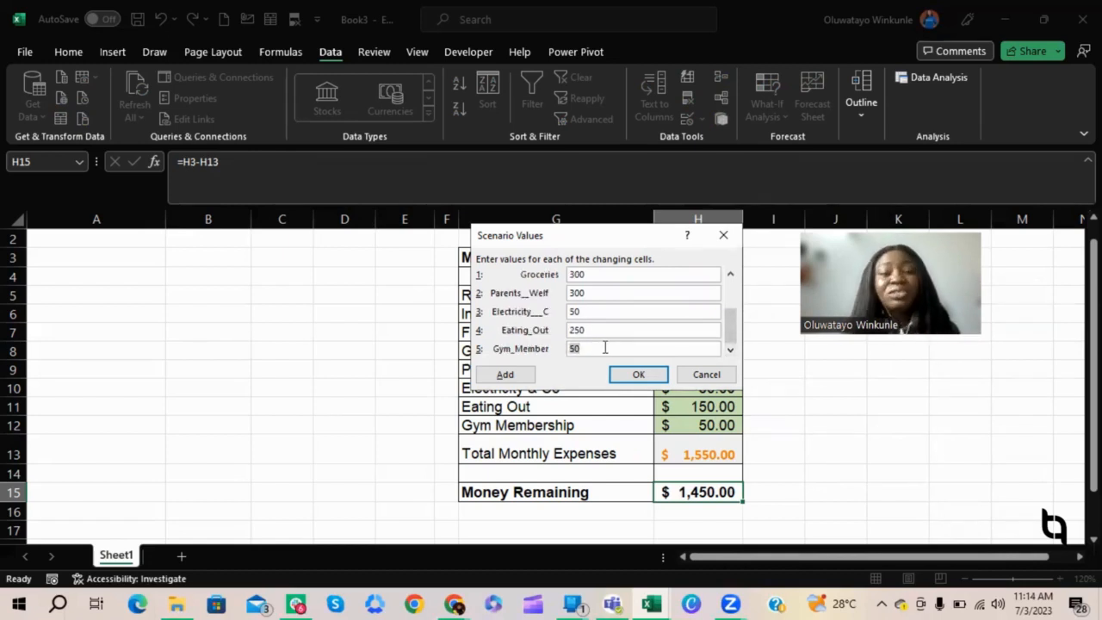
click(631, 381)
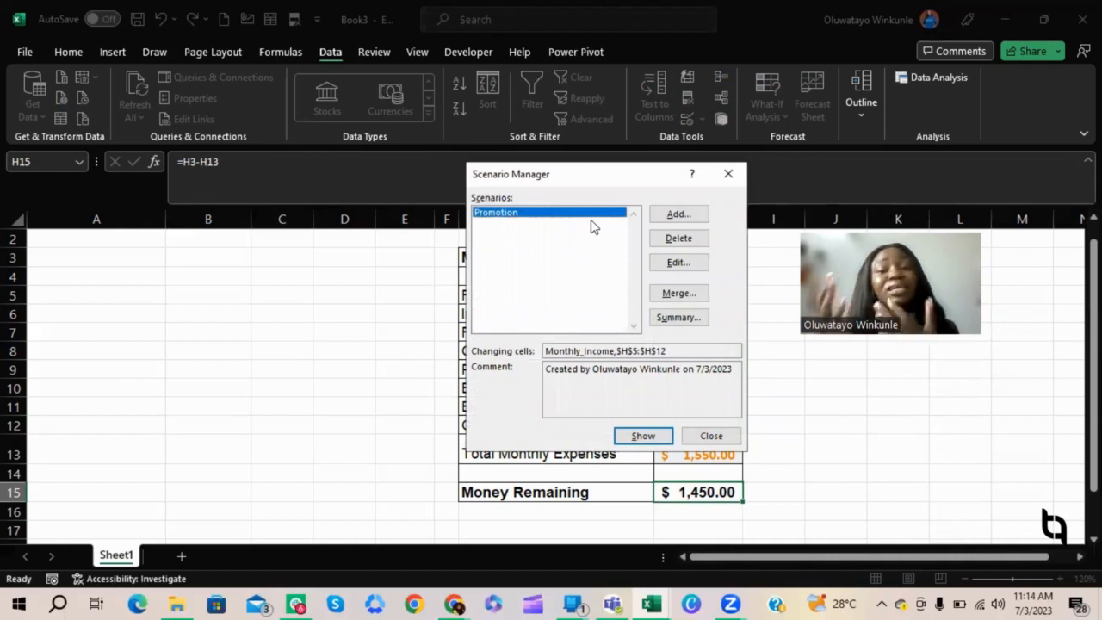
- Add a scenario named New Job with the monthly income in H3 and the expenses in H5:H12 as changing cells
click(689, 221)
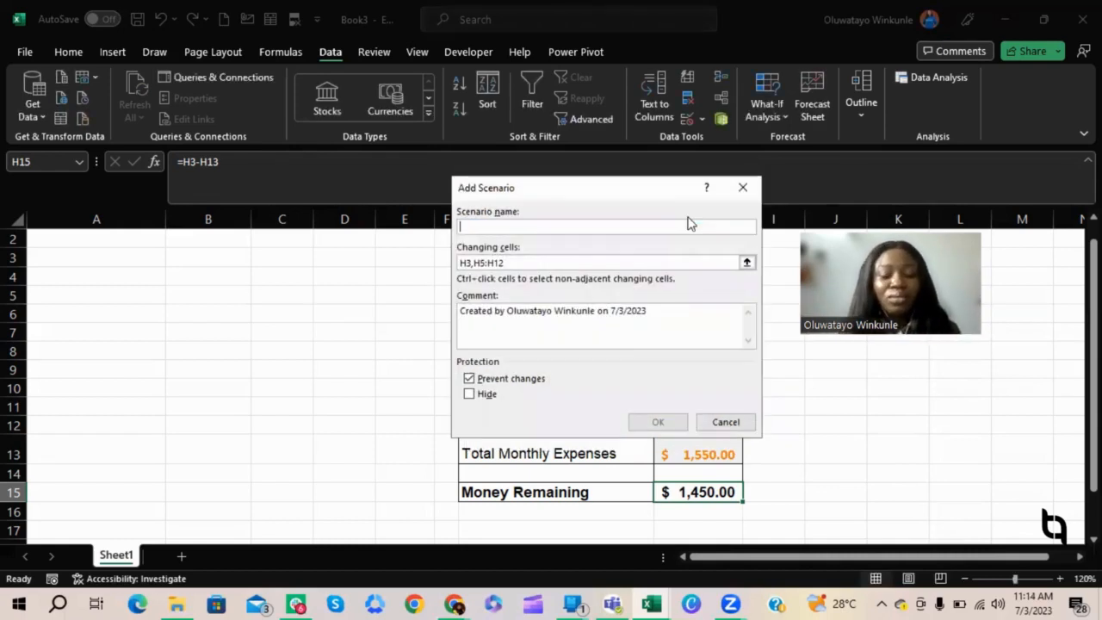
text(New Job)
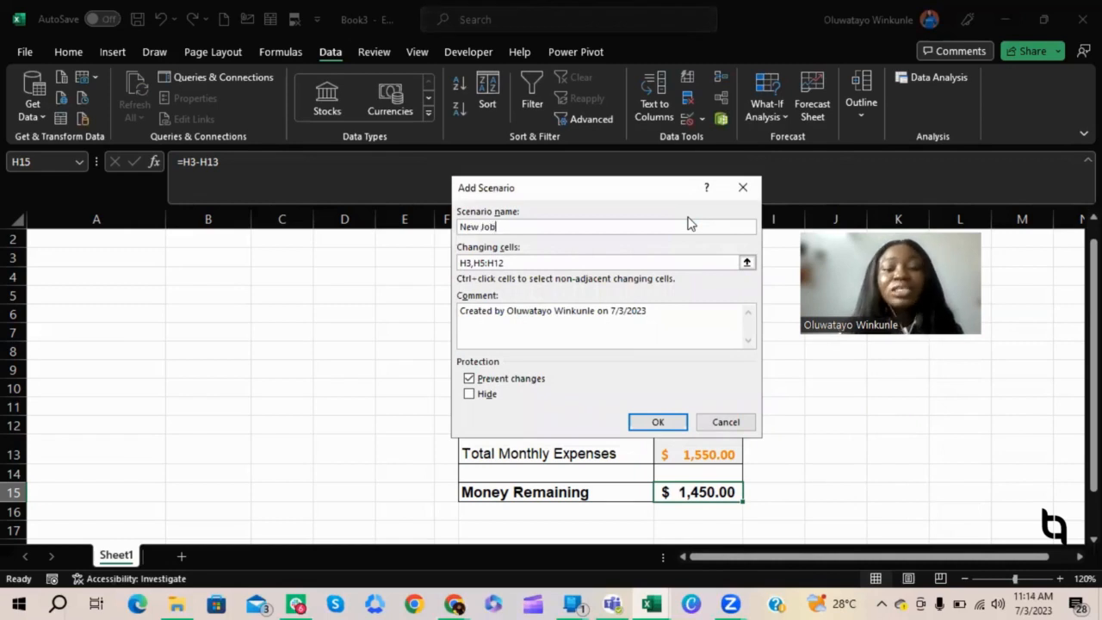
click(542, 261)
drag(590, 188, 834, 210)
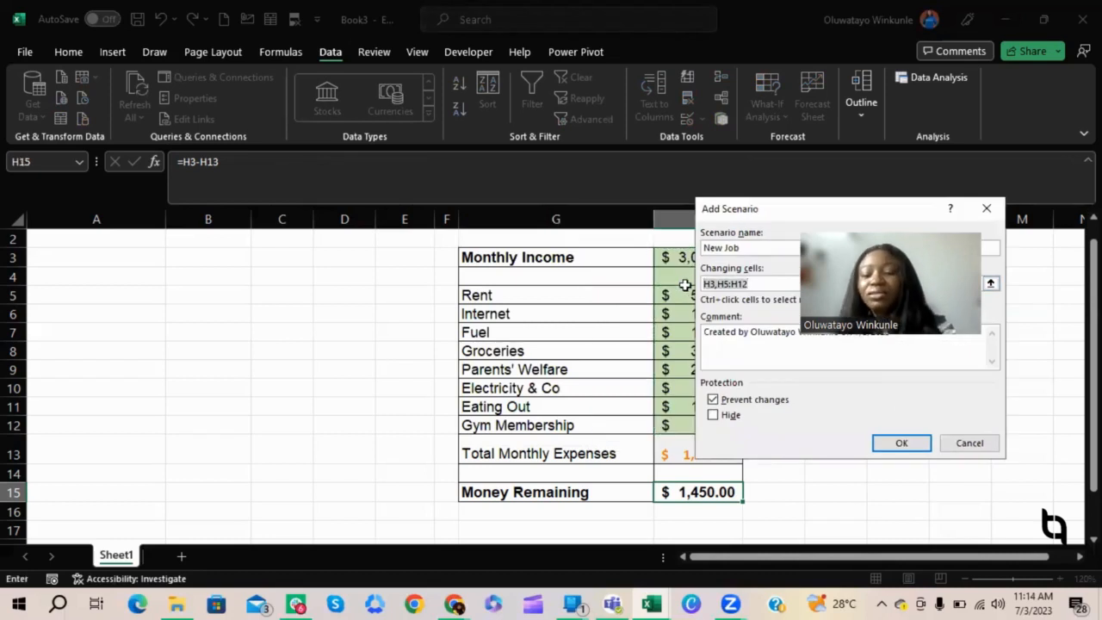
key(BackSpace)
drag(765, 216, 892, 230)
click(709, 257)
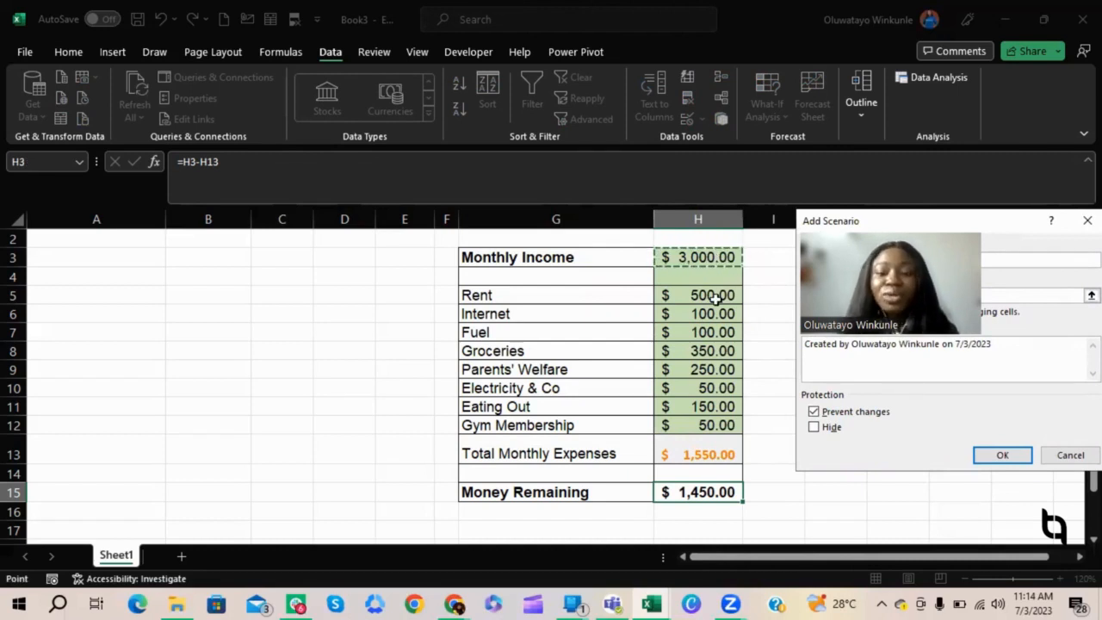
drag(703, 296, 728, 424)
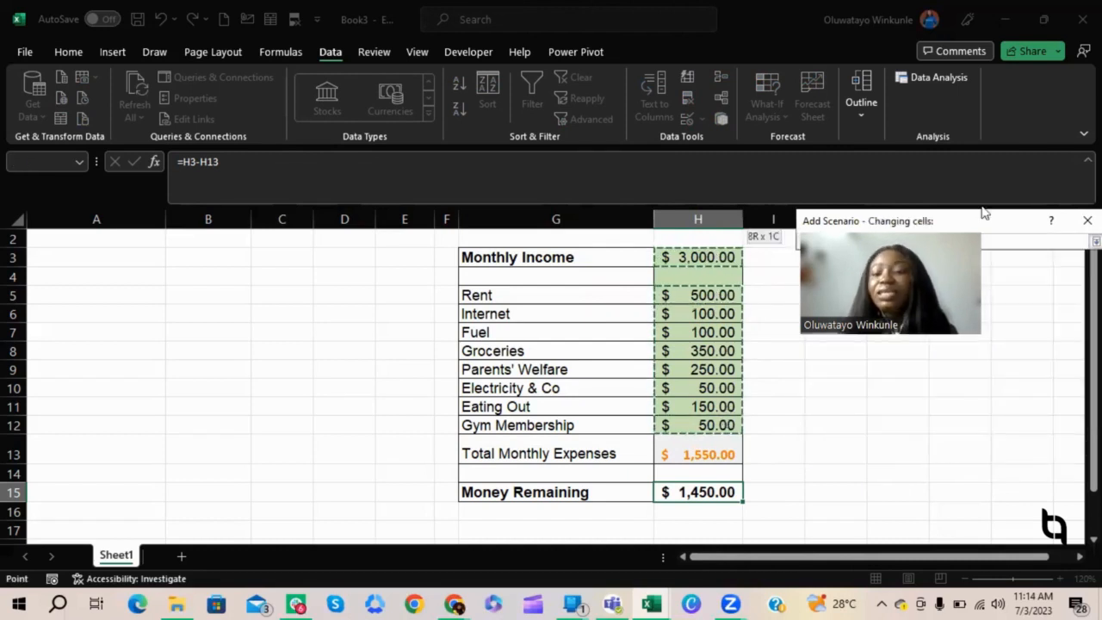
click(1019, 457)
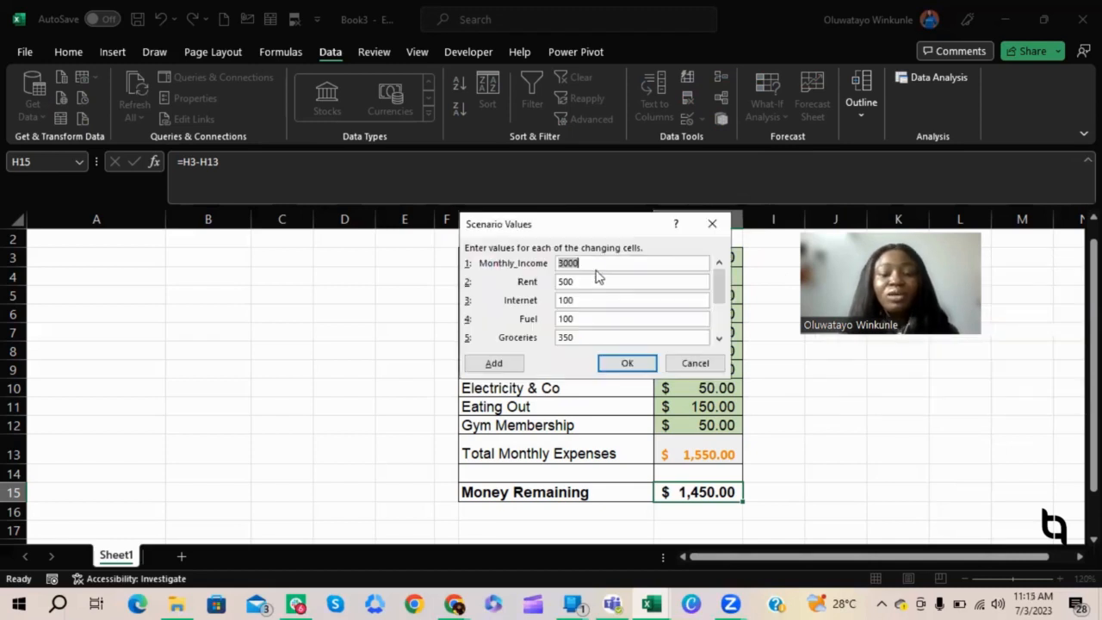
- Set the New Job scenario values to 5000 for Monthly_Income, 750 for Rent and 180 for Fuel
text(5000)
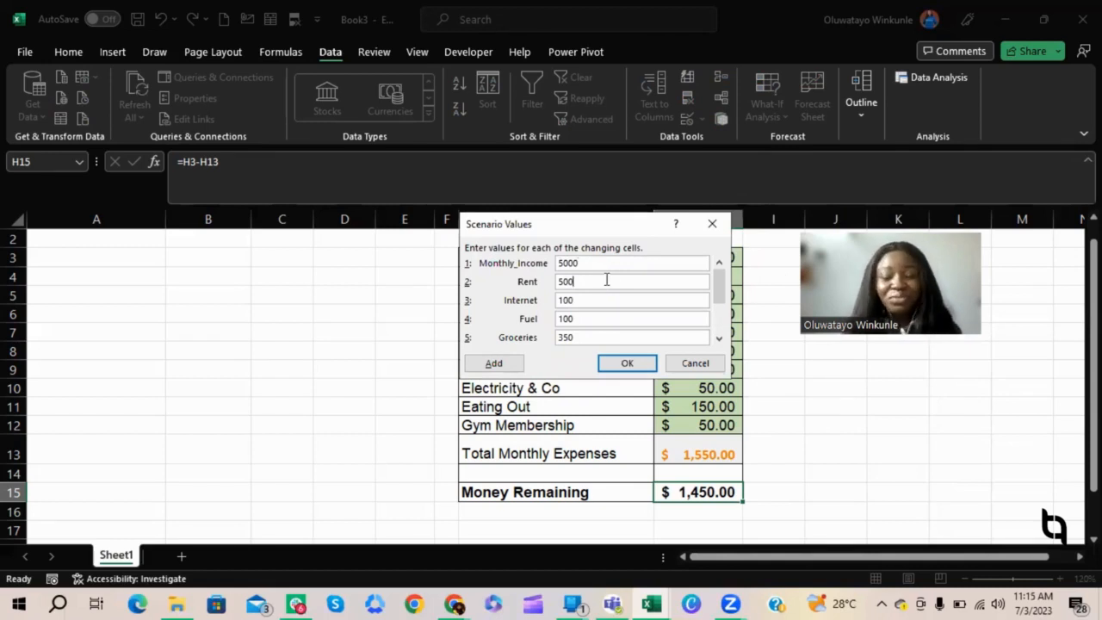
key(BackSpace)
key(BackSpace)
key(BackSpace)
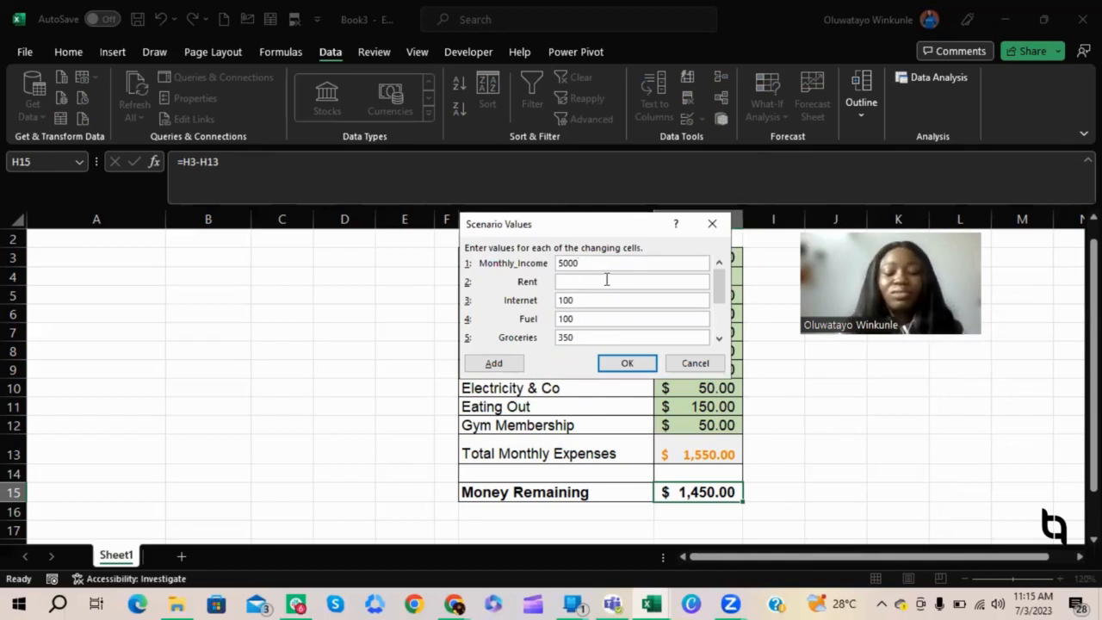
text(750)
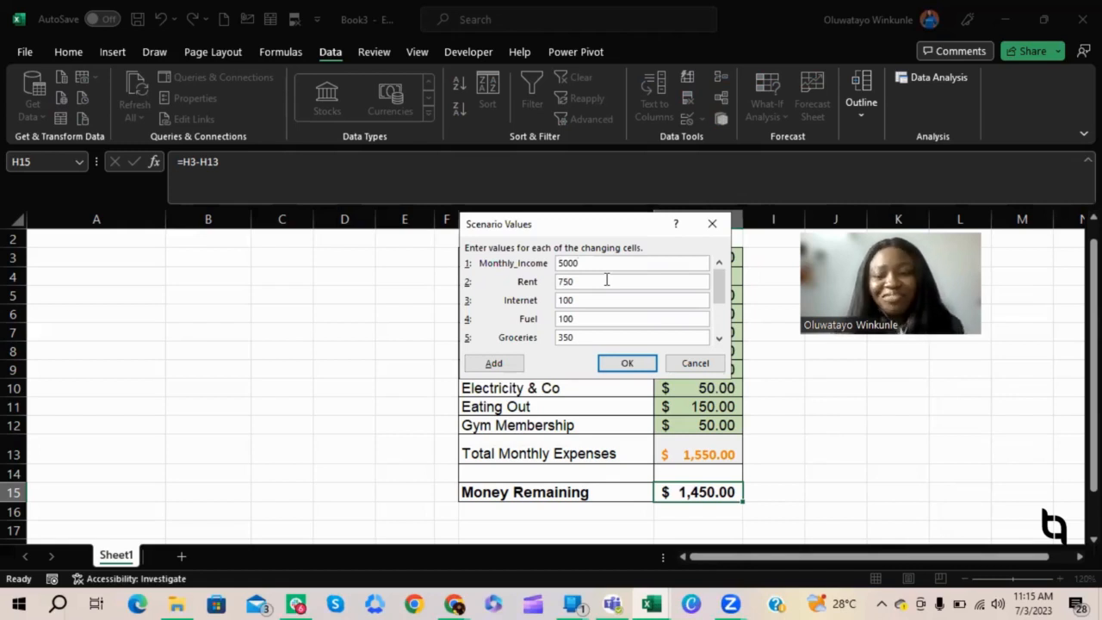
click(643, 320)
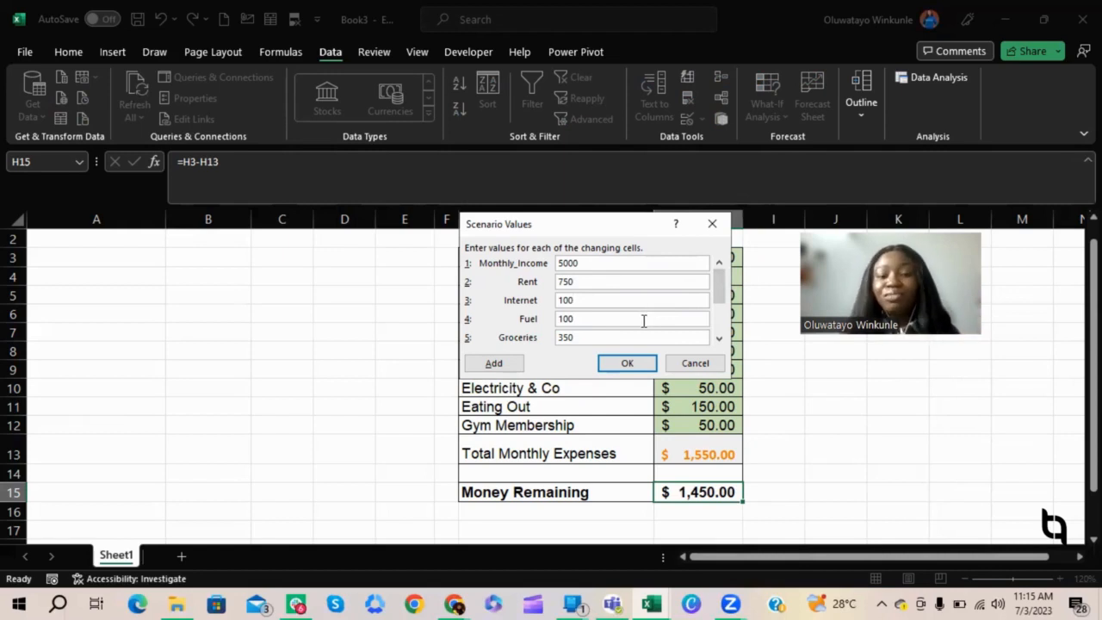
drag(644, 322, 538, 319)
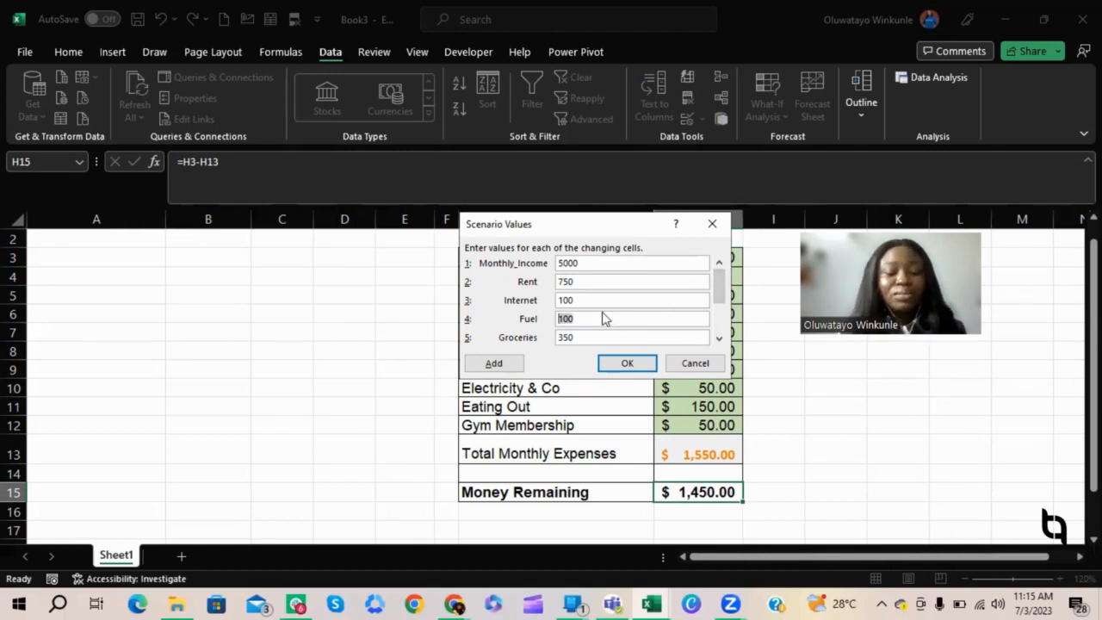
text(180)
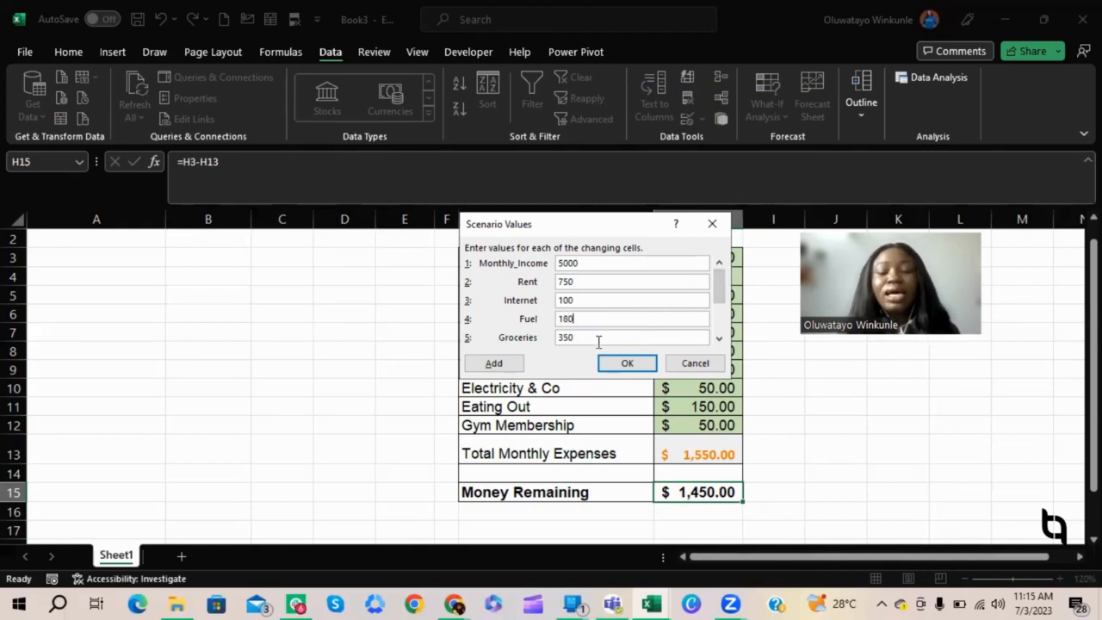
- Set Parents' Welfare to 300 and Eating_Out to 200, and save the New Job scenario
click(719, 338)
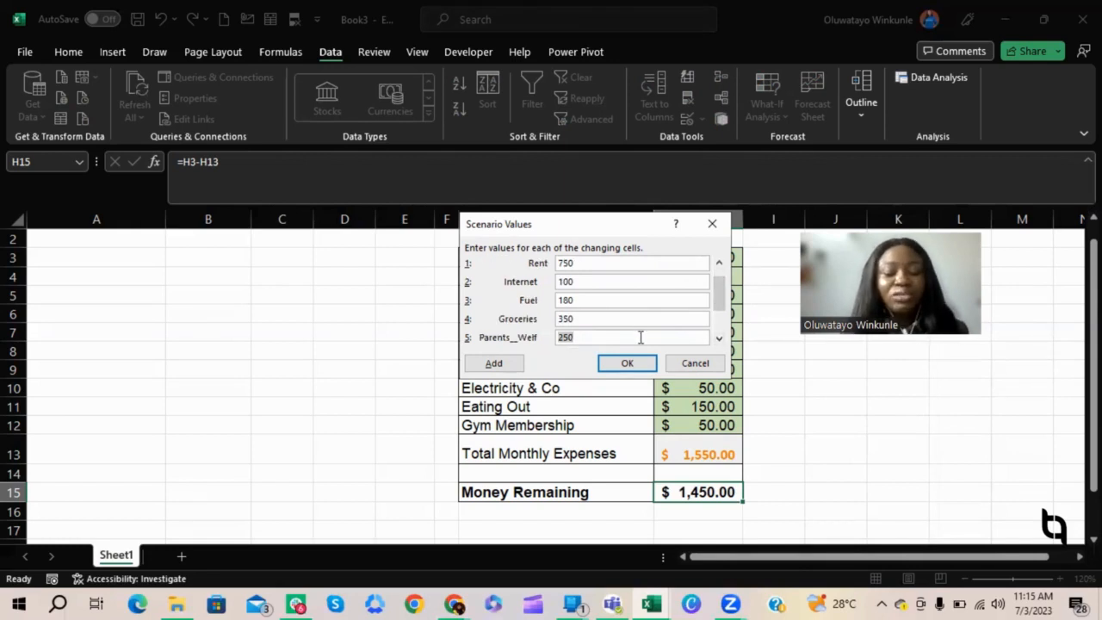
text(300)
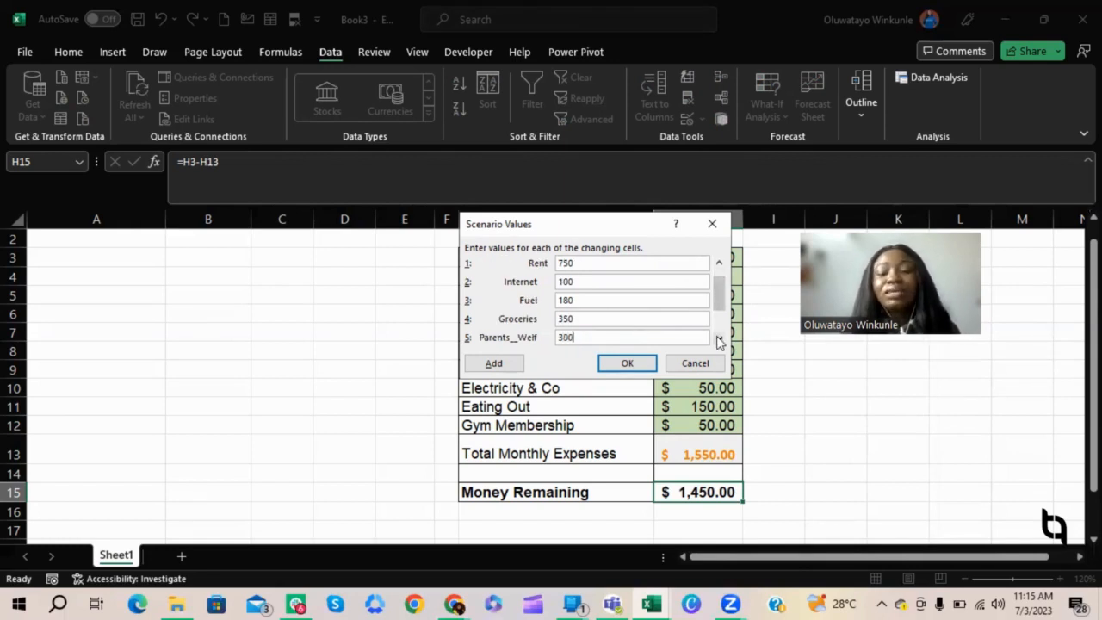
click(719, 339)
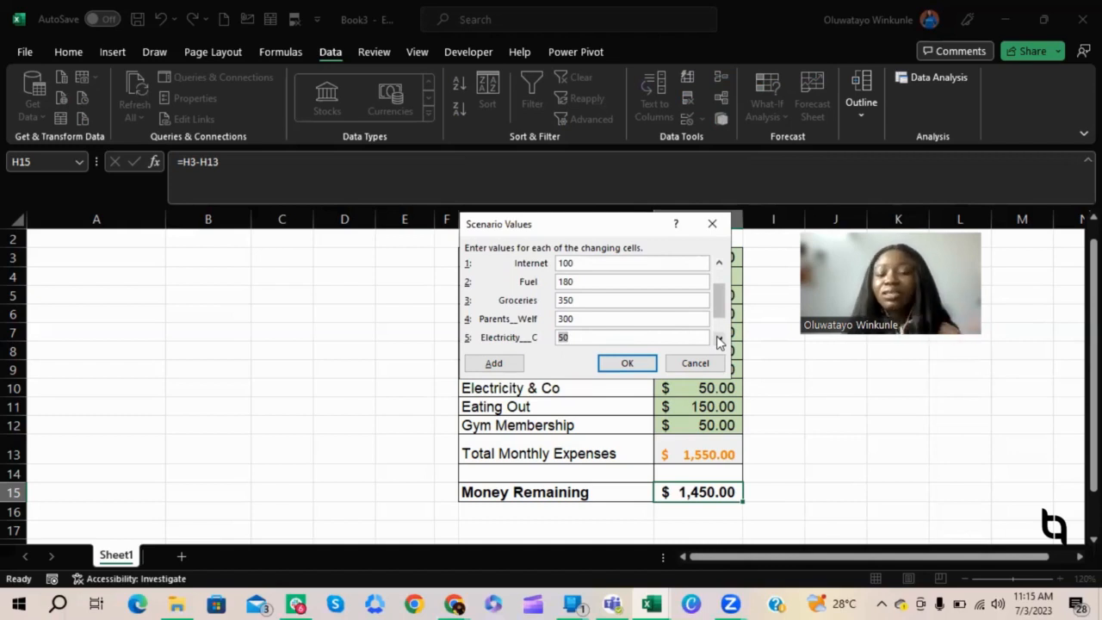
click(719, 338)
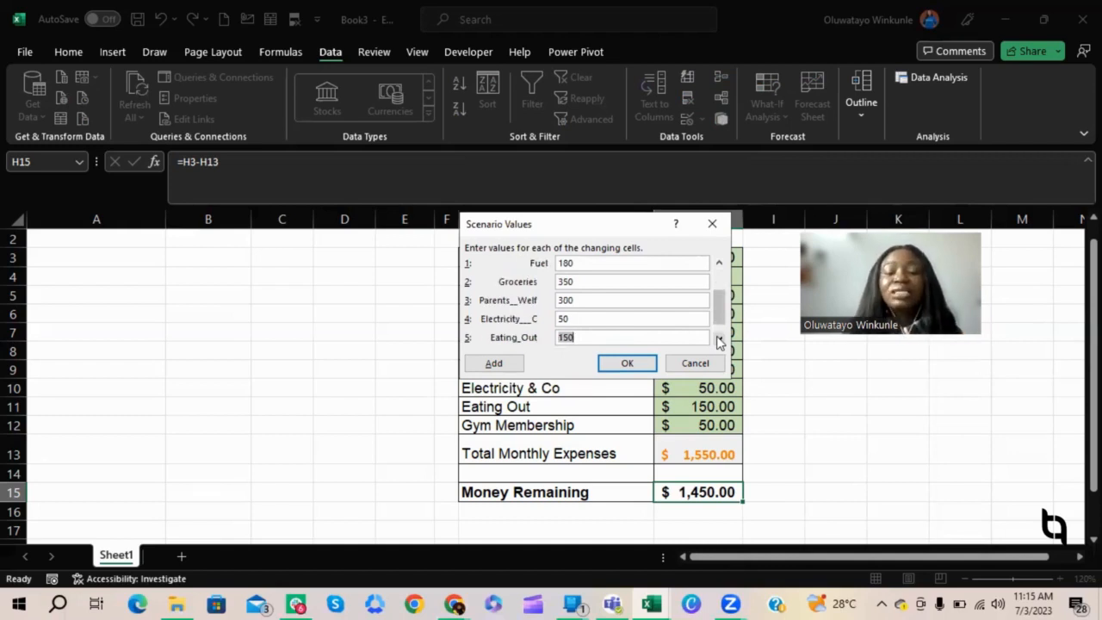
text(200)
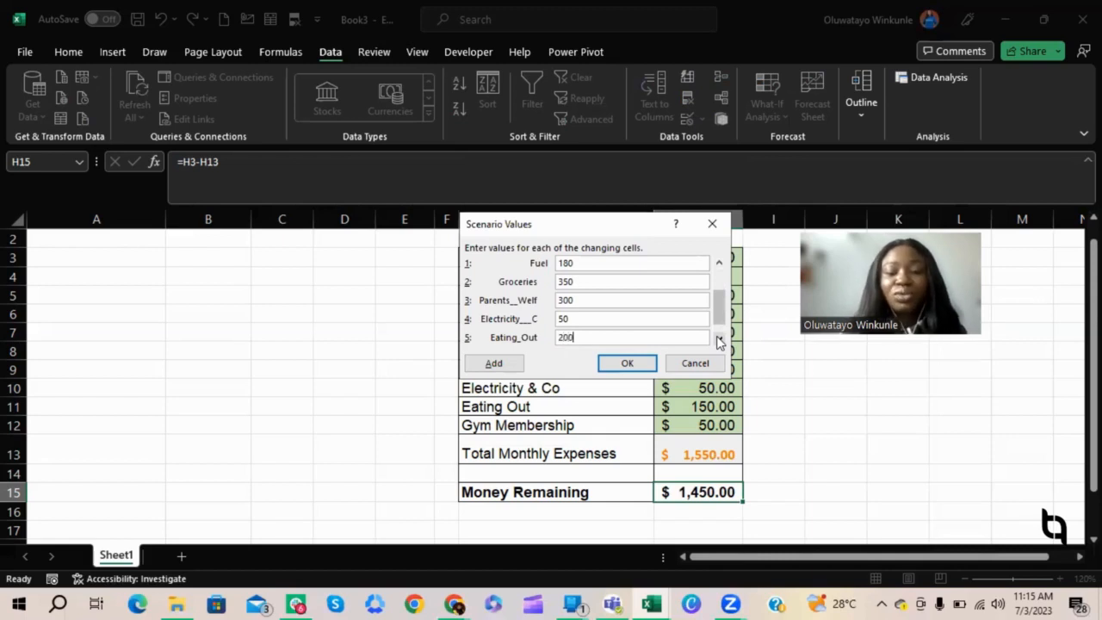
click(719, 338)
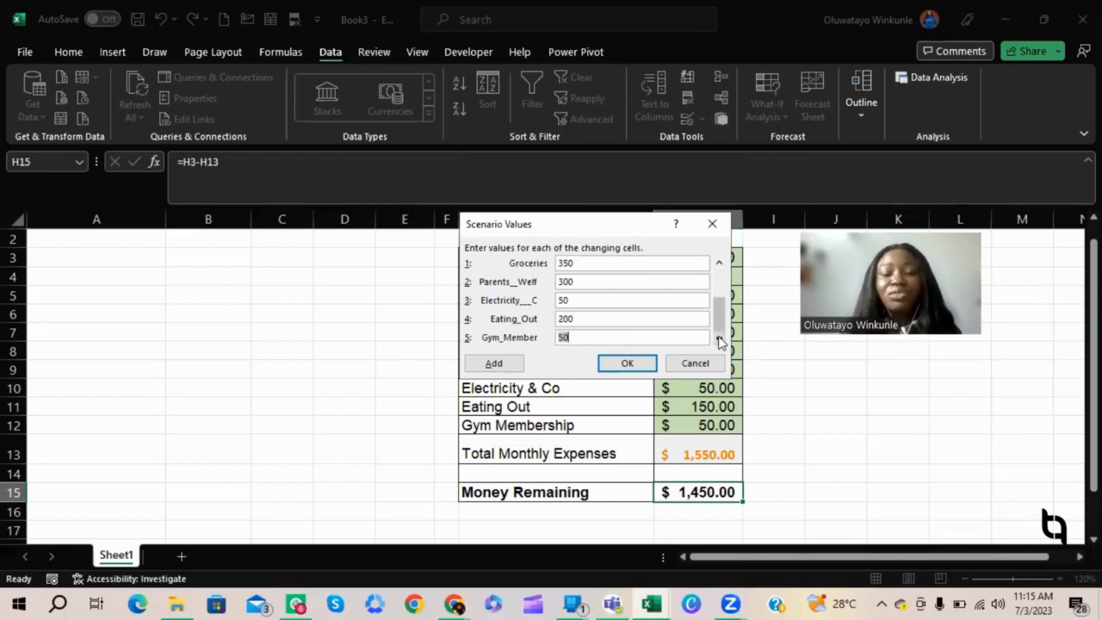
click(628, 365)
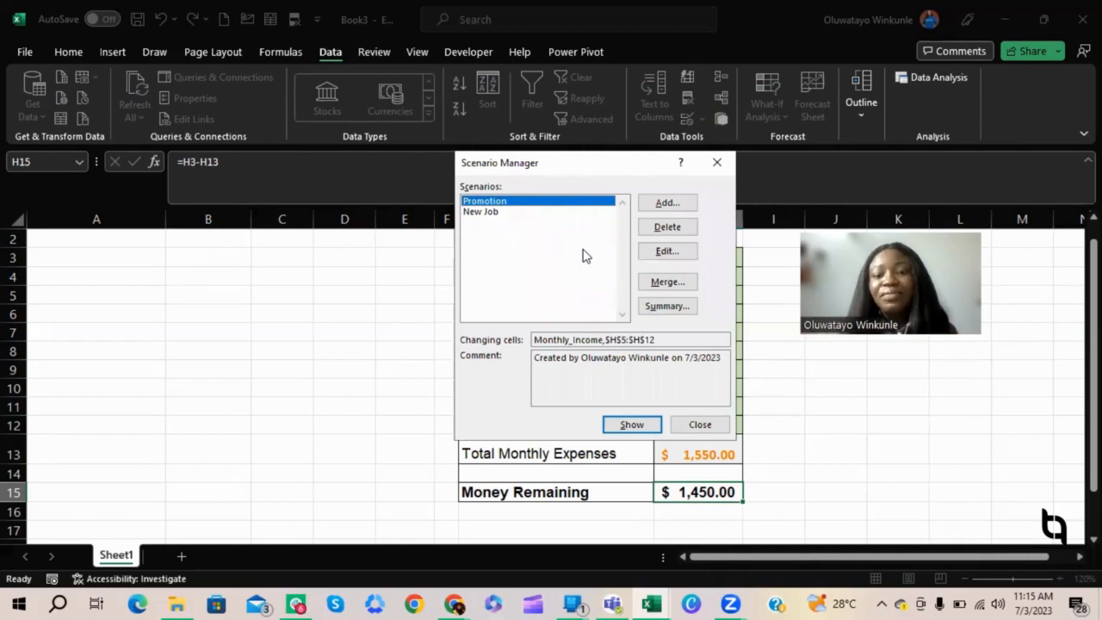
- Create a Scenario summary report with the Money Remaining cell H15 as the result cell
click(677, 309)
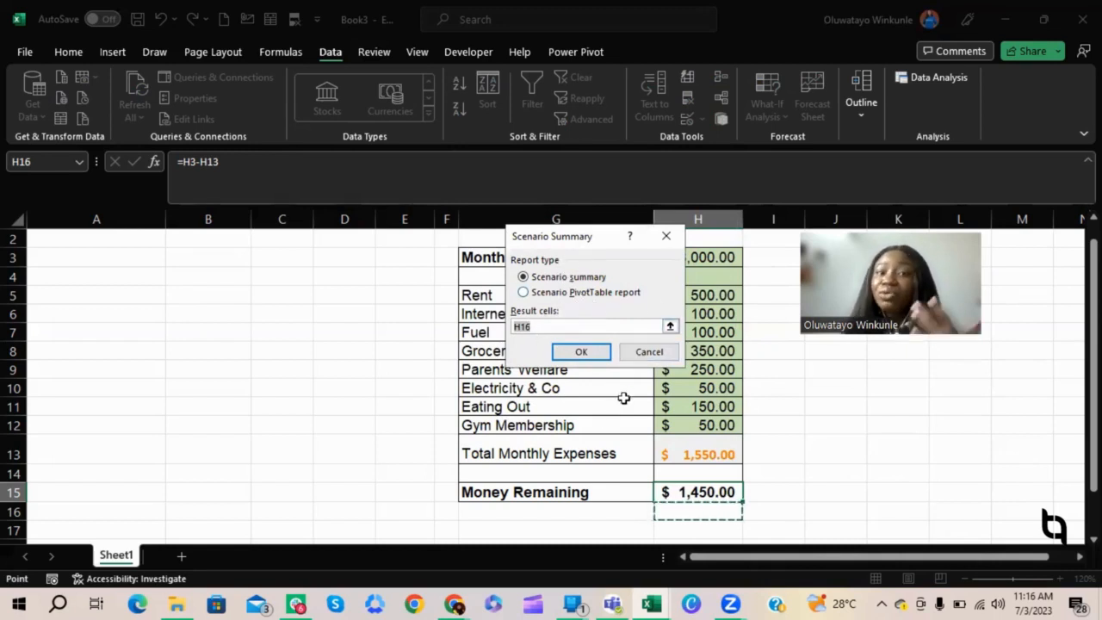
click(702, 491)
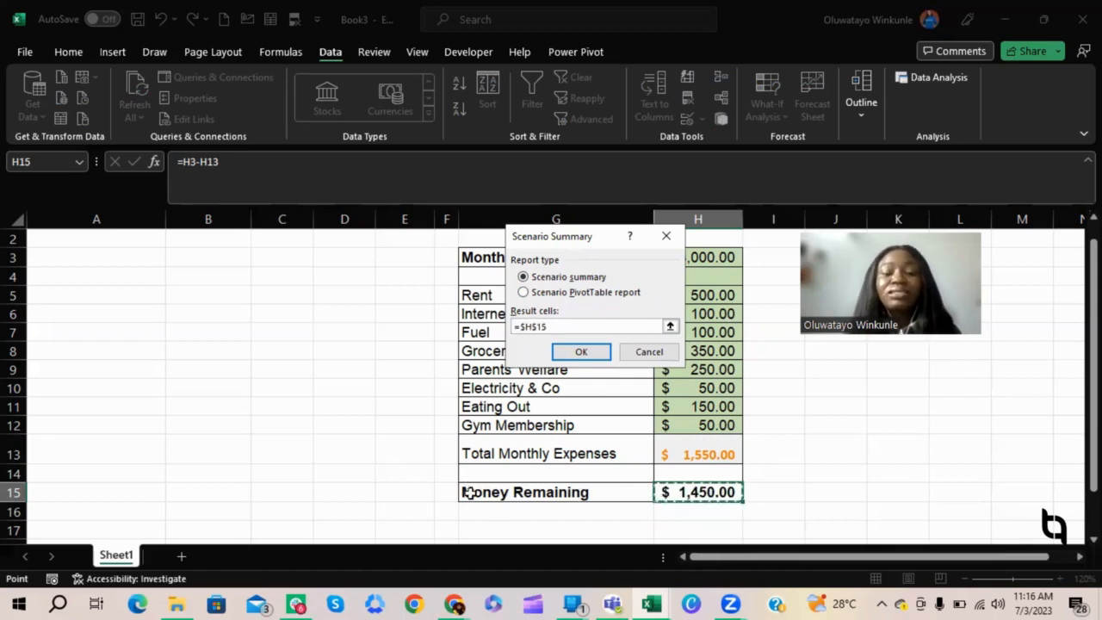
click(583, 351)
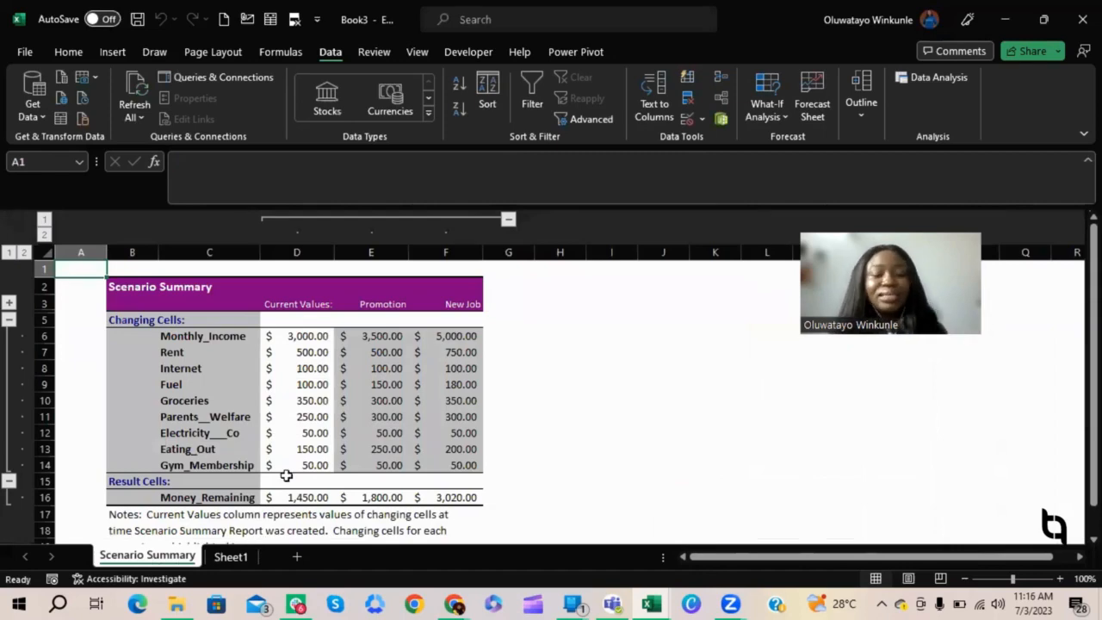
- Compare the Money_Remaining results for the current values, Promotion and New Job in the scenario summary
click(1060, 578)
click(1060, 578)
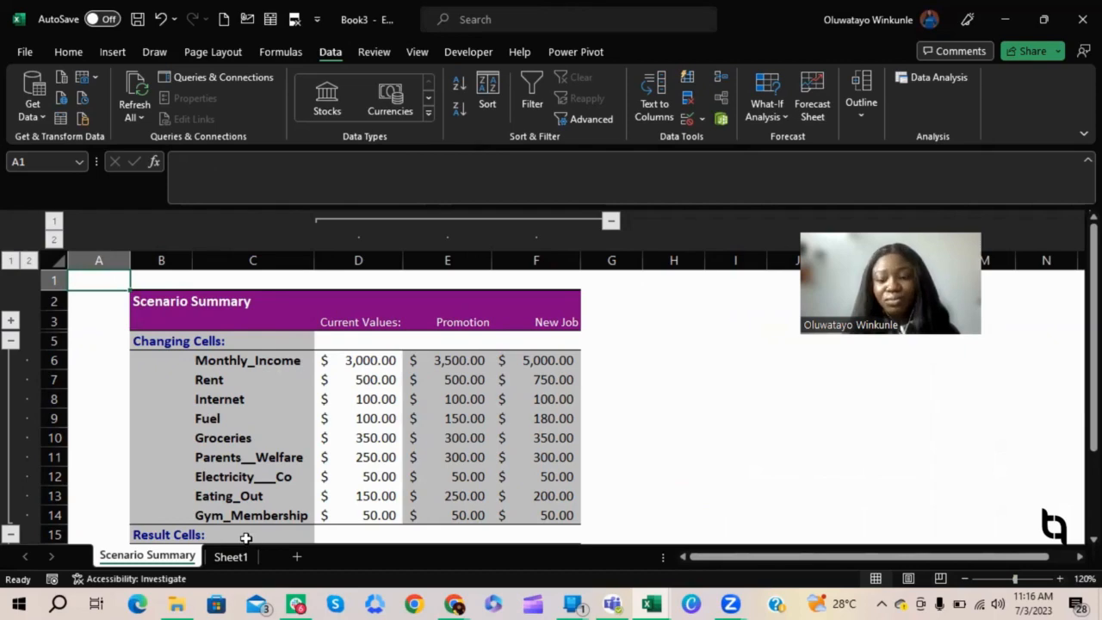
mouse_move(1014, 579)
mouse_down()
mouse_move(989, 581)
mouse_move(1021, 582)
mouse_move(1005, 580)
mouse_up()
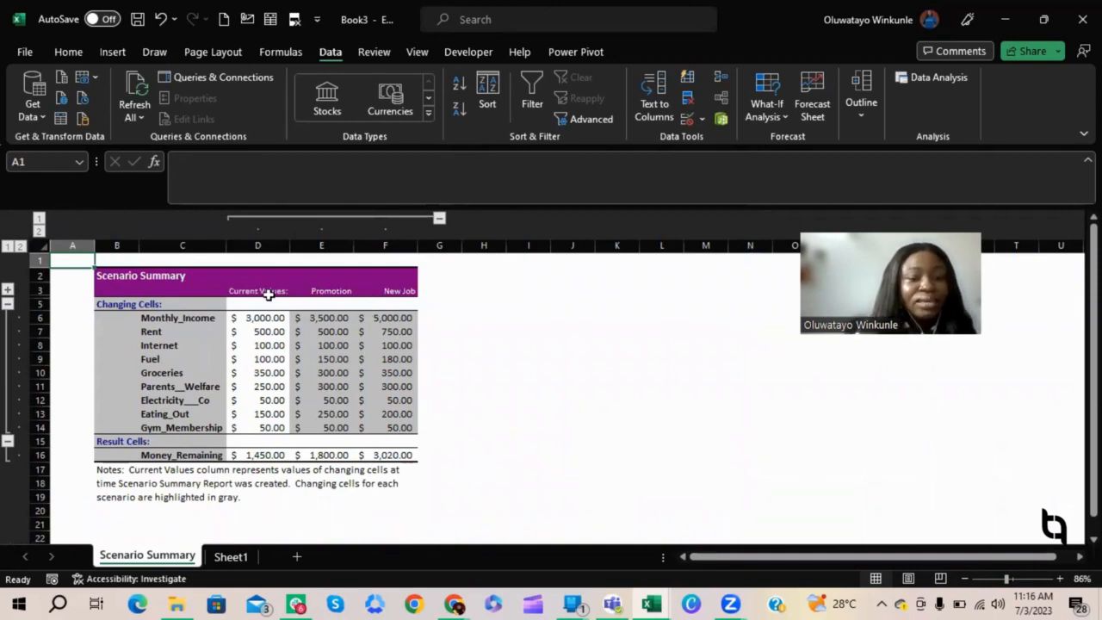
click(269, 456)
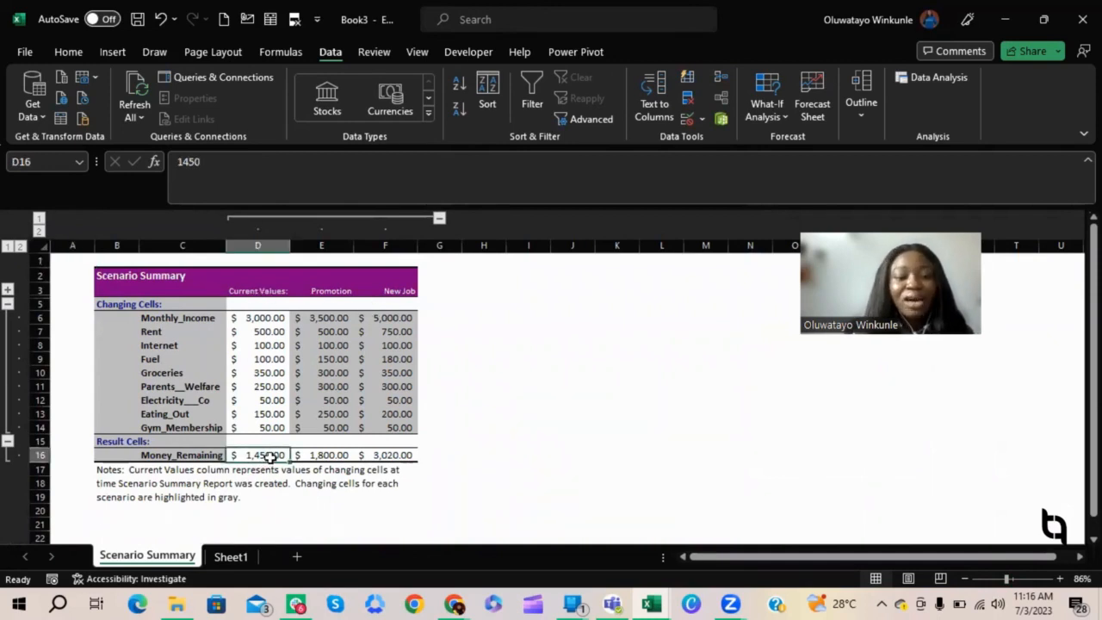
click(1060, 578)
click(1061, 578)
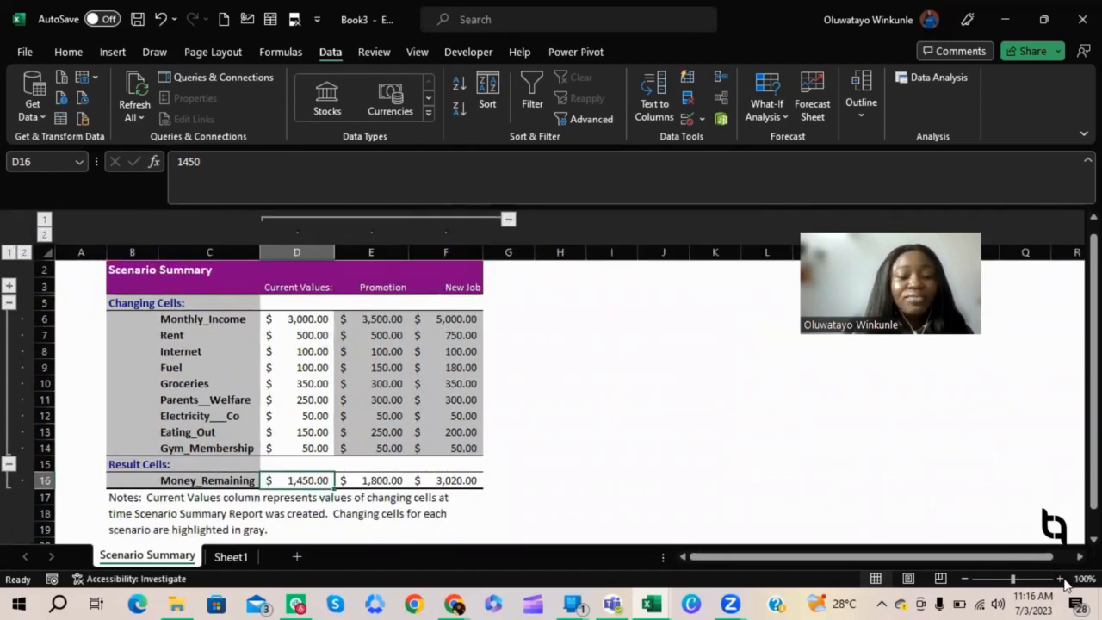
click(384, 482)
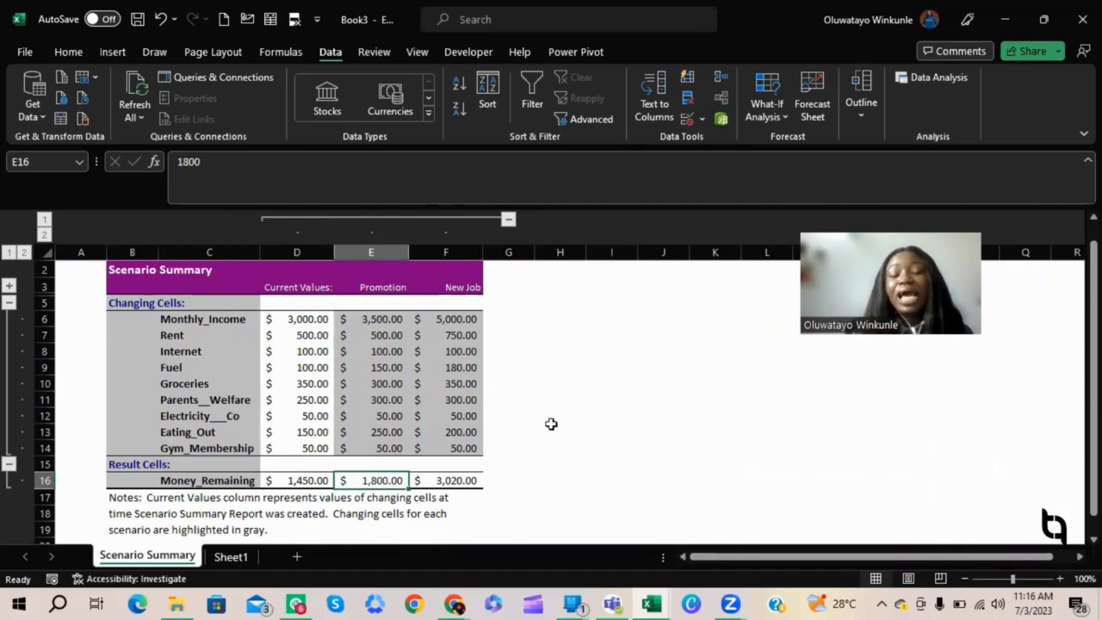
click(469, 484)
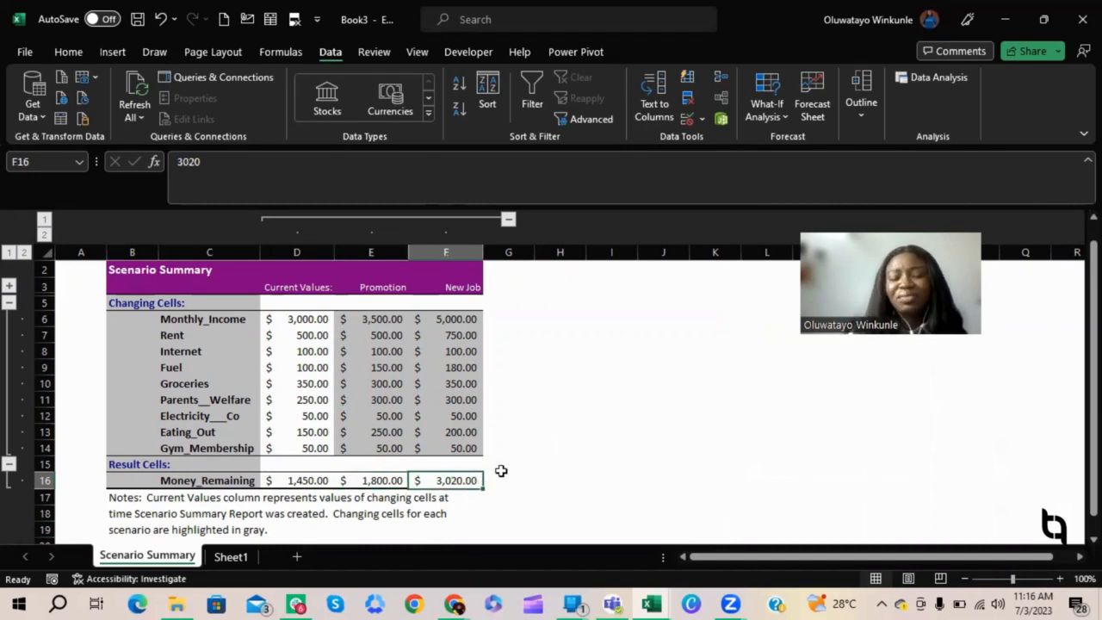